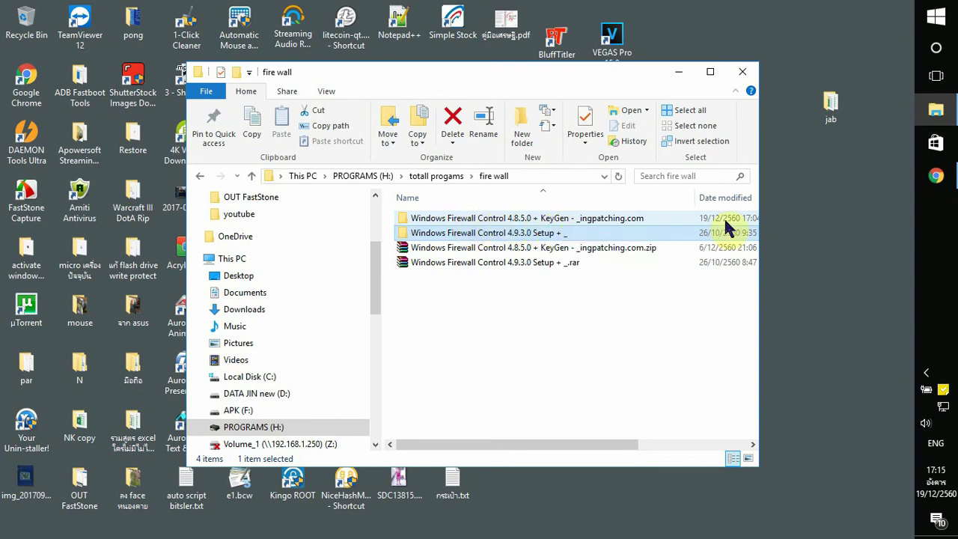
# Open the Windows Firewall page under System and Security in Control Panel.
pyautogui.click(936, 16)
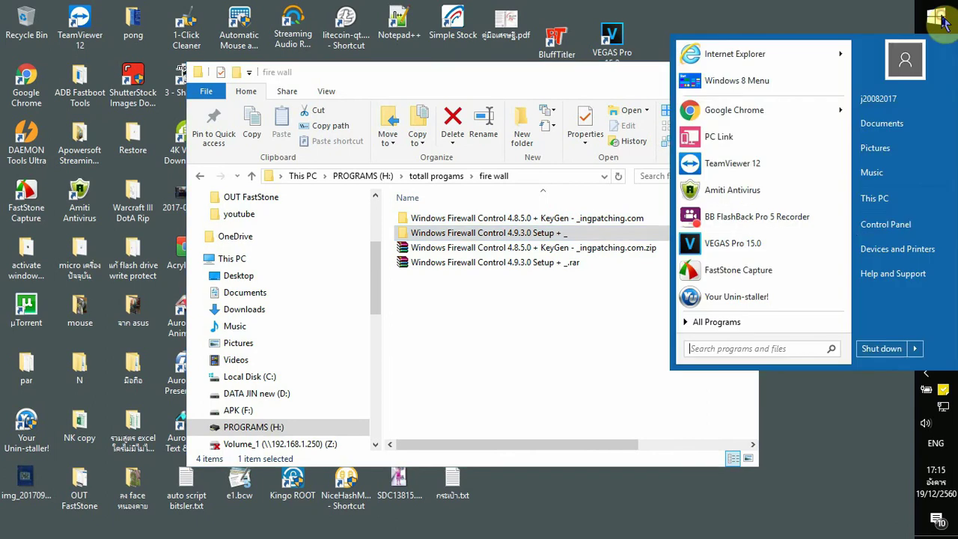
pyautogui.click(905, 224)
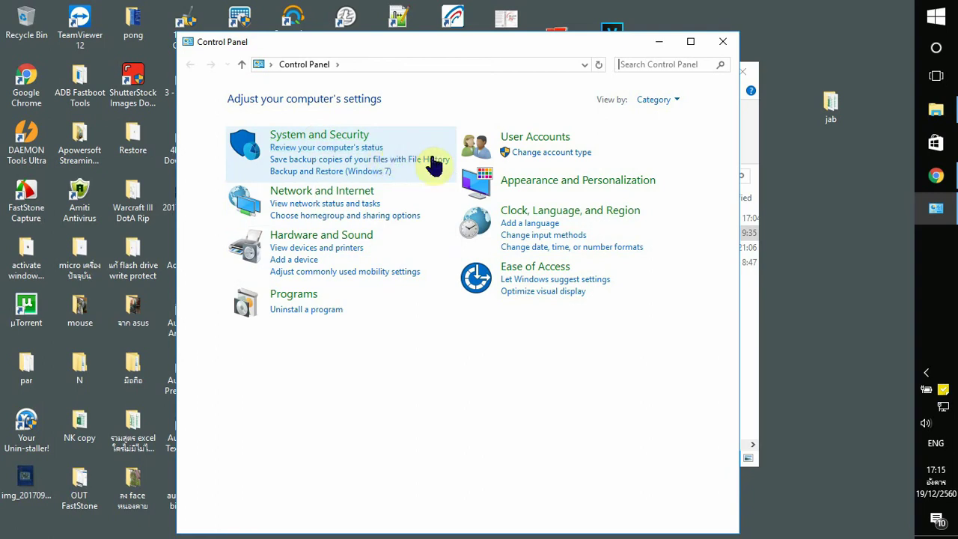
pyautogui.click(329, 140)
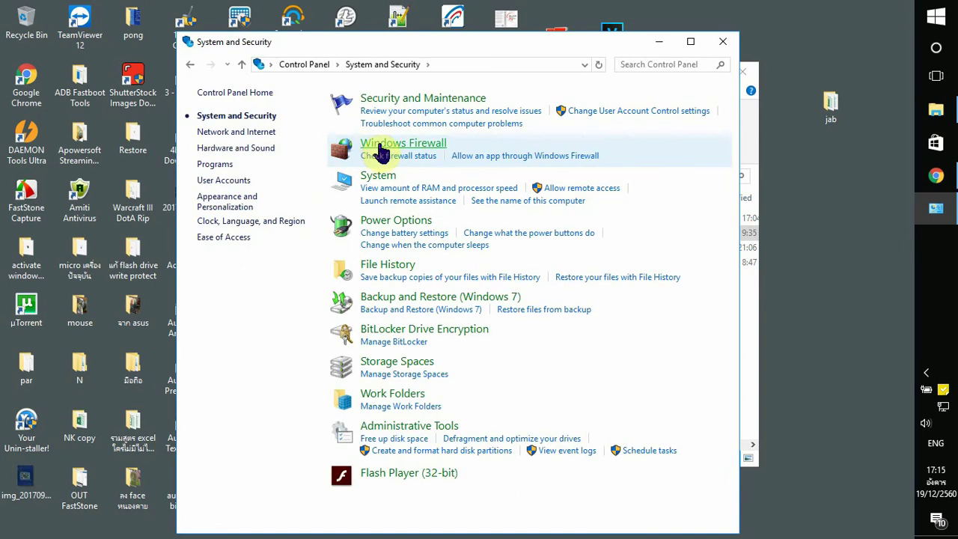
pyautogui.click(412, 146)
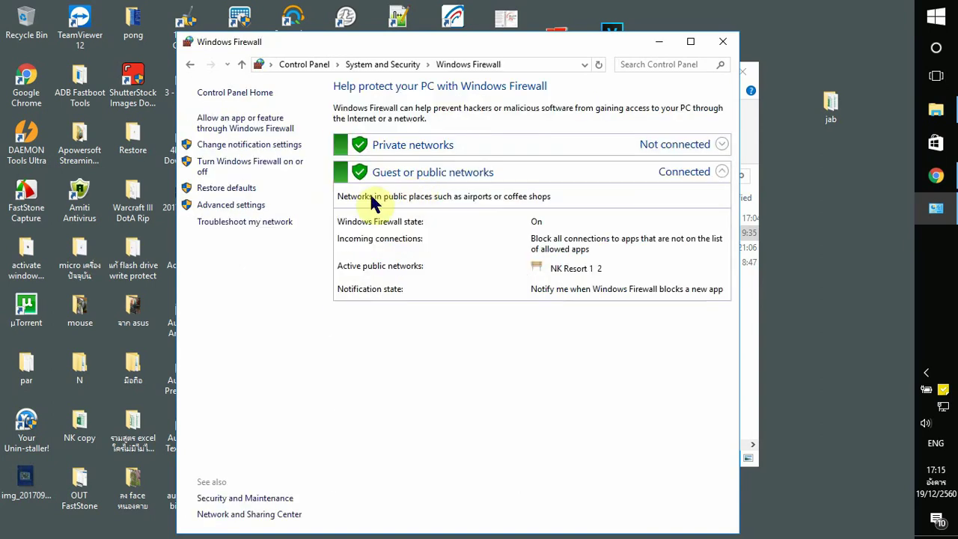
# Open the advanced settings of Windows Firewall and view the inbound and outbound rules.
pyautogui.click(238, 146)
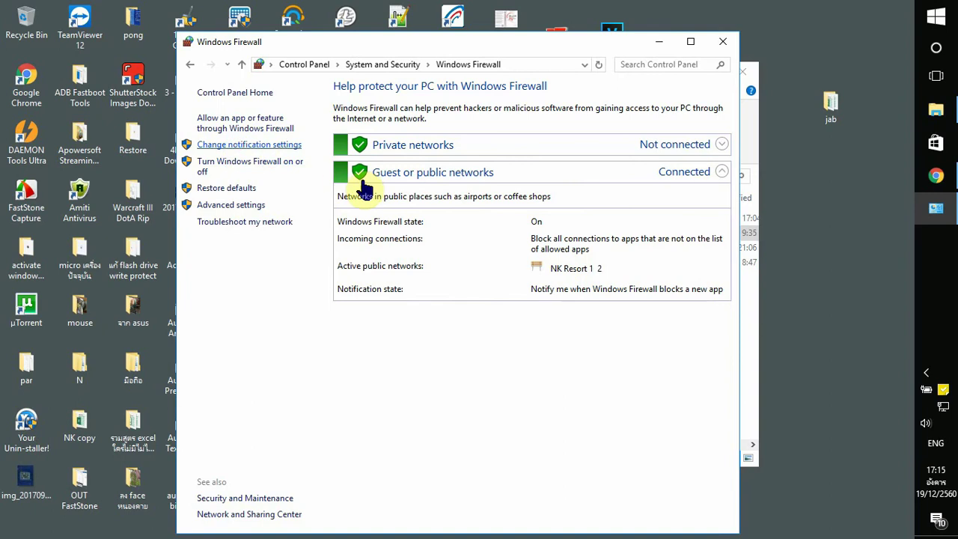
pyautogui.click(190, 65)
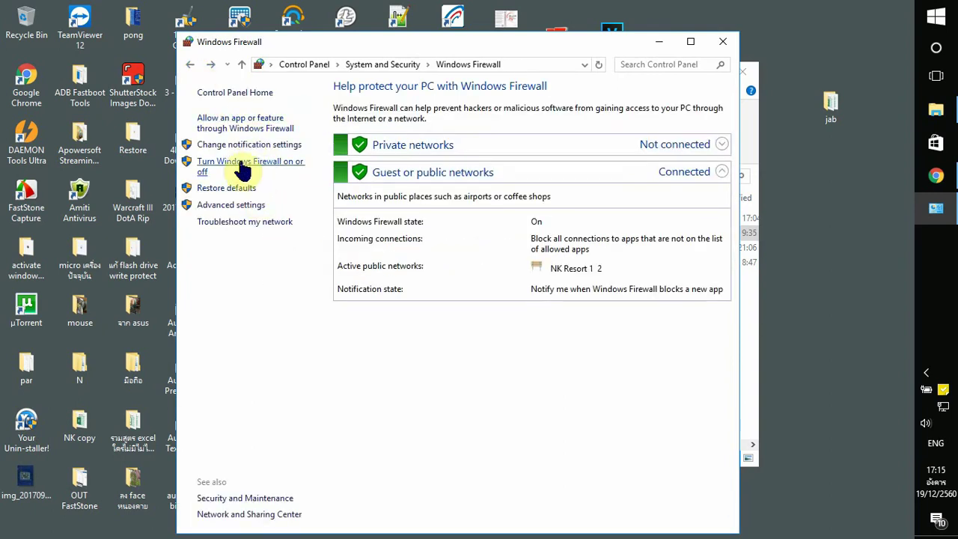
pyautogui.click(238, 207)
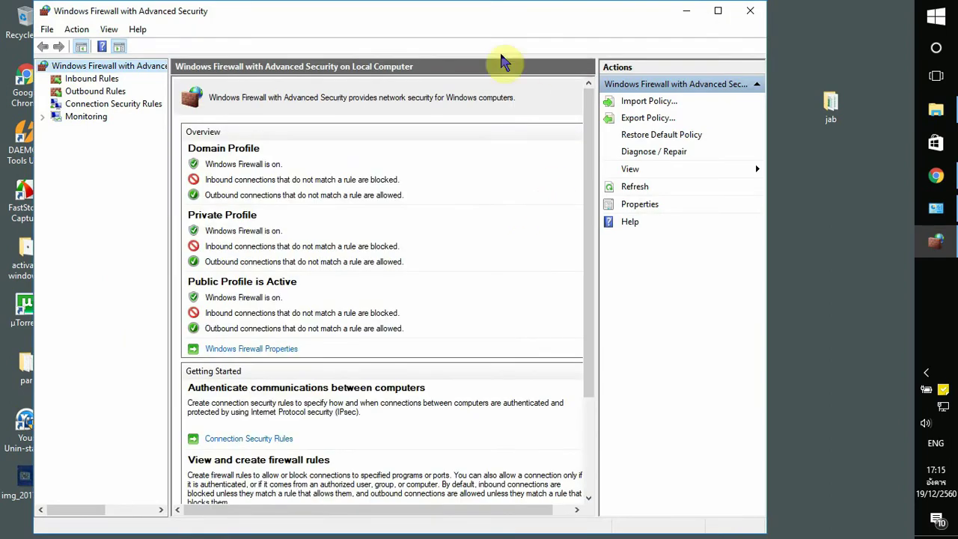
pyautogui.moveTo(429, 13); pyautogui.dragTo(548, 13)
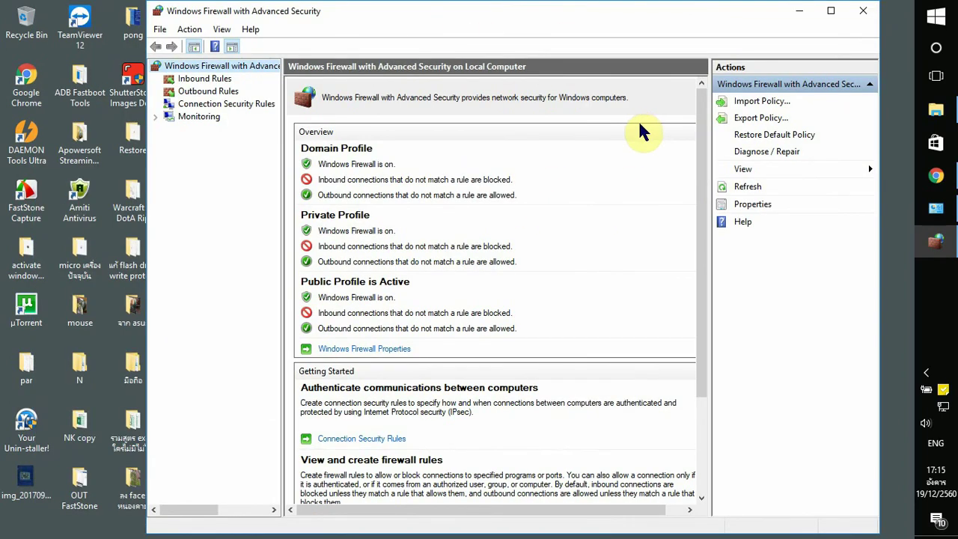
pyautogui.click(214, 80)
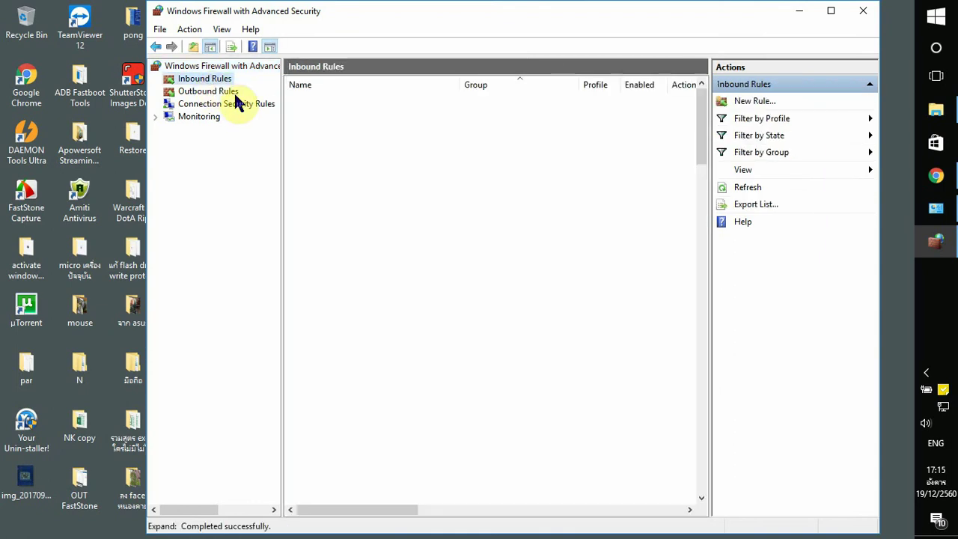
pyautogui.click(219, 92)
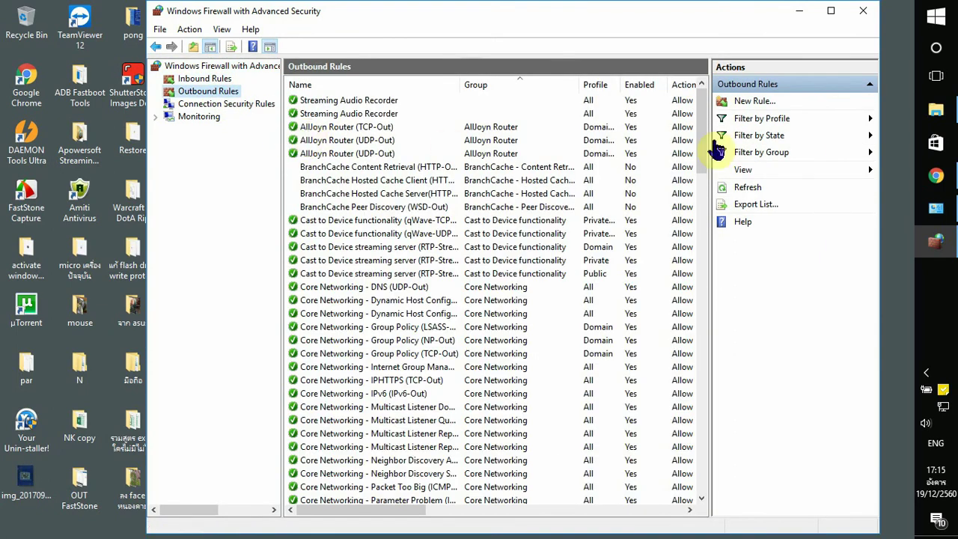
# View the rule types offered for a new outbound rule, cancel the wizard, and close the firewall windows.
pyautogui.click(769, 103)
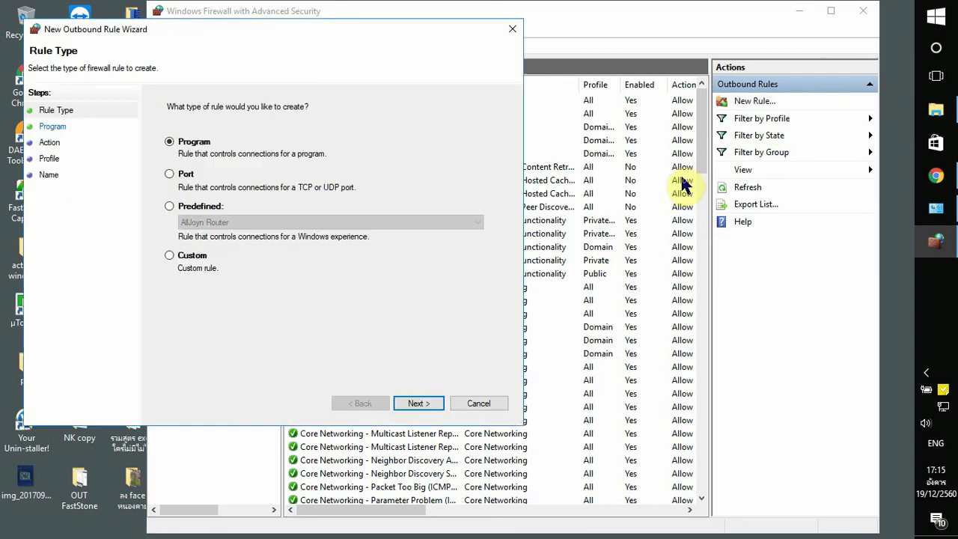
pyautogui.moveTo(294, 29); pyautogui.dragTo(519, 51)
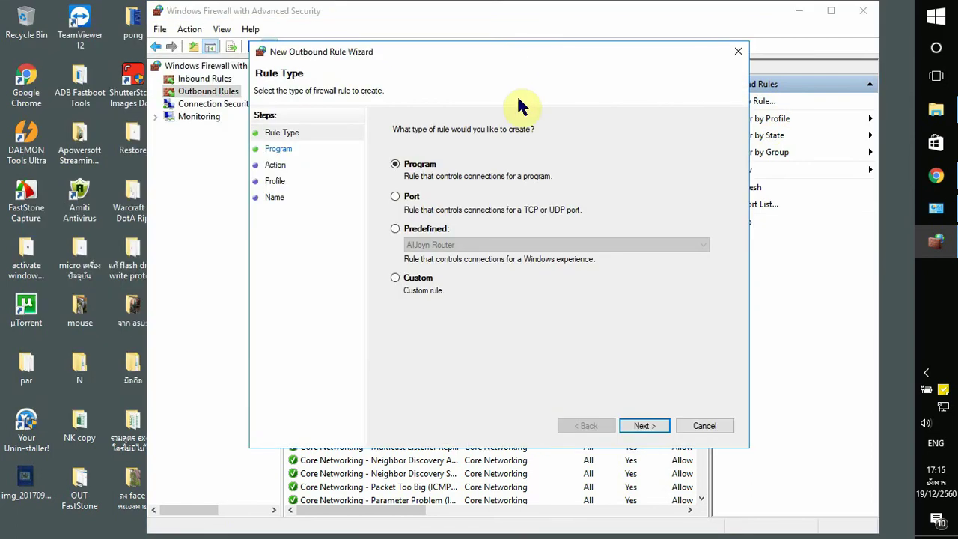
pyautogui.click(724, 425)
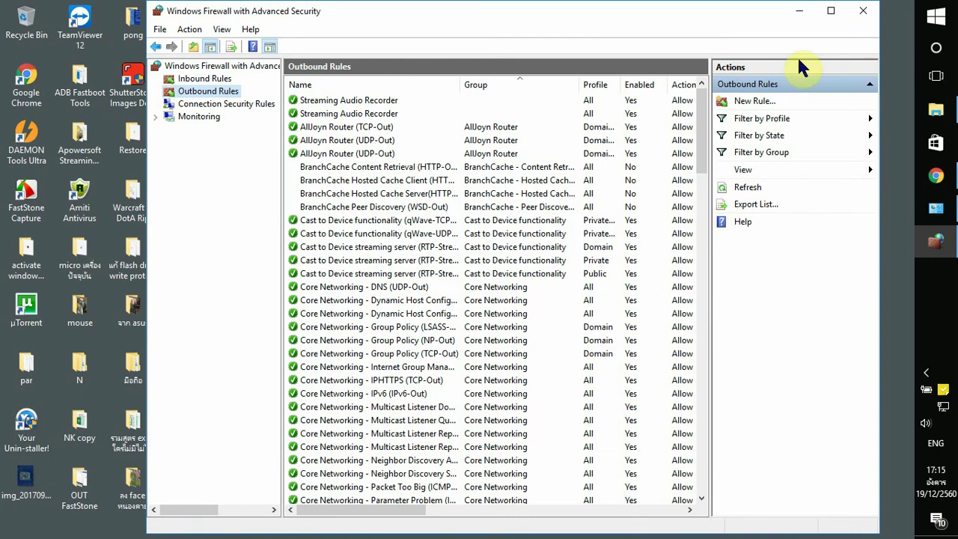
pyautogui.click(863, 12)
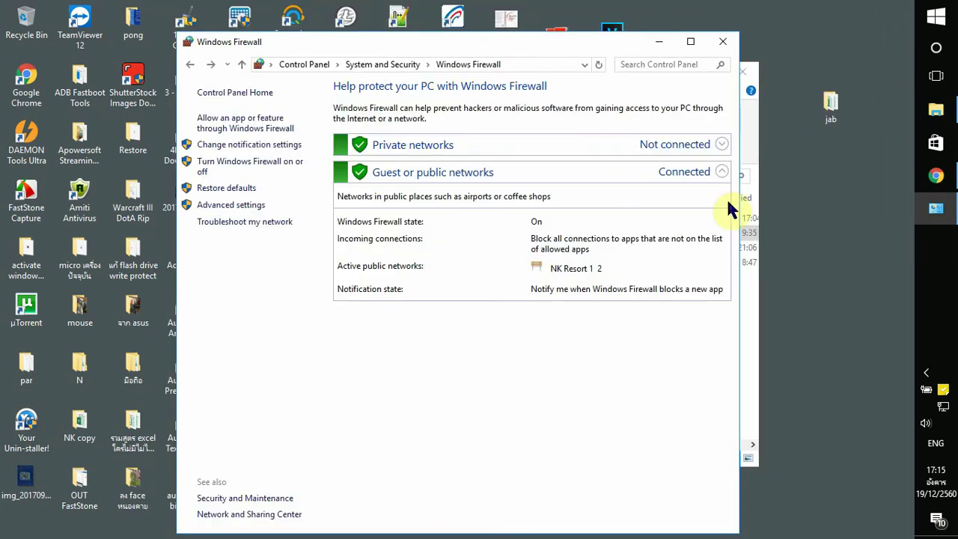
pyautogui.click(724, 41)
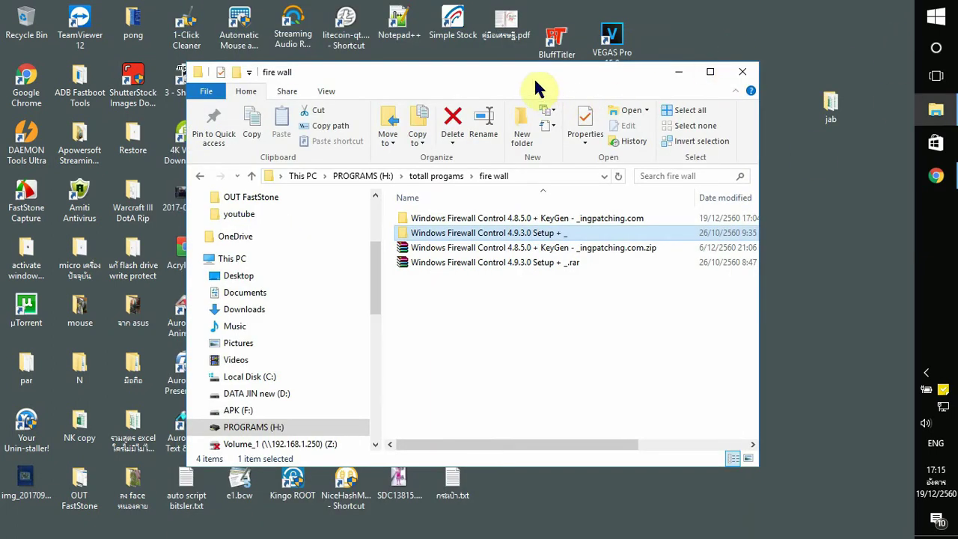
# Run wfc4setup.exe from the Setup folder of Windows Firewall Control 4.9.3.0 and start the installation with the default options.
pyautogui.click(542, 313)
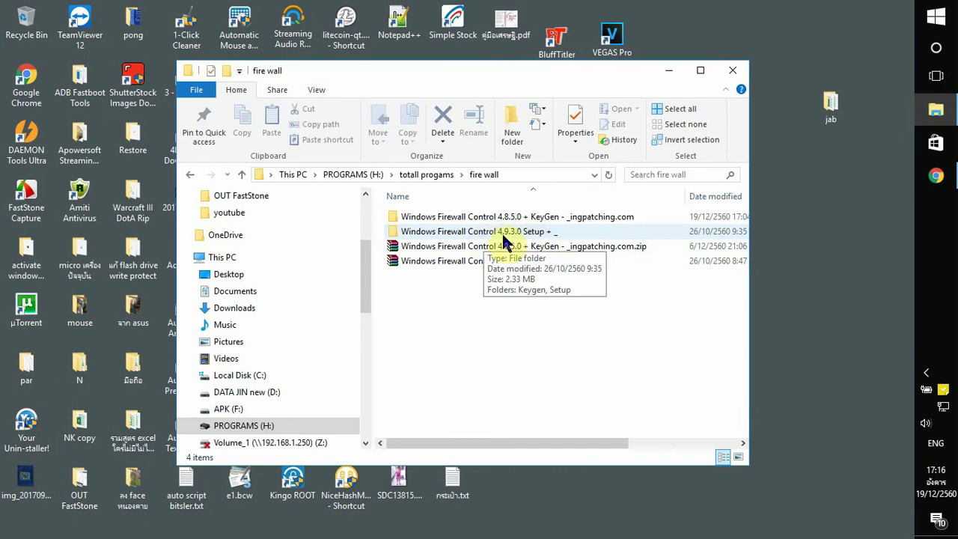
pyautogui.doubleClick(527, 232)
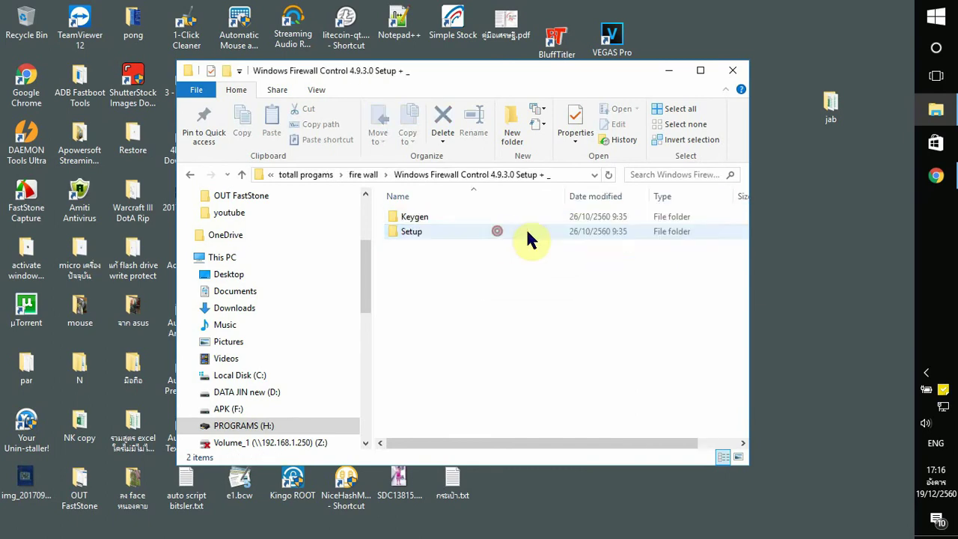
pyautogui.doubleClick(433, 230)
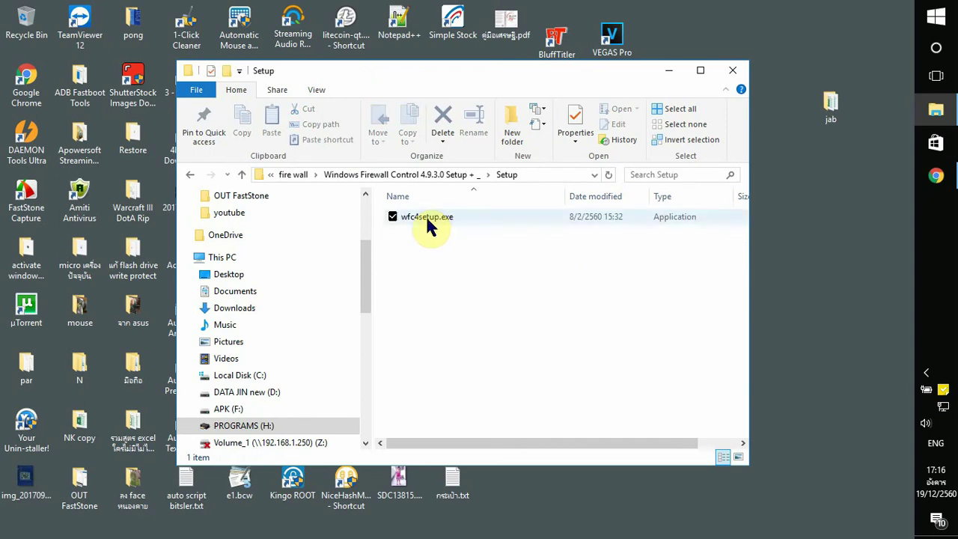
pyautogui.doubleClick(426, 217)
pyautogui.click(926, 372)
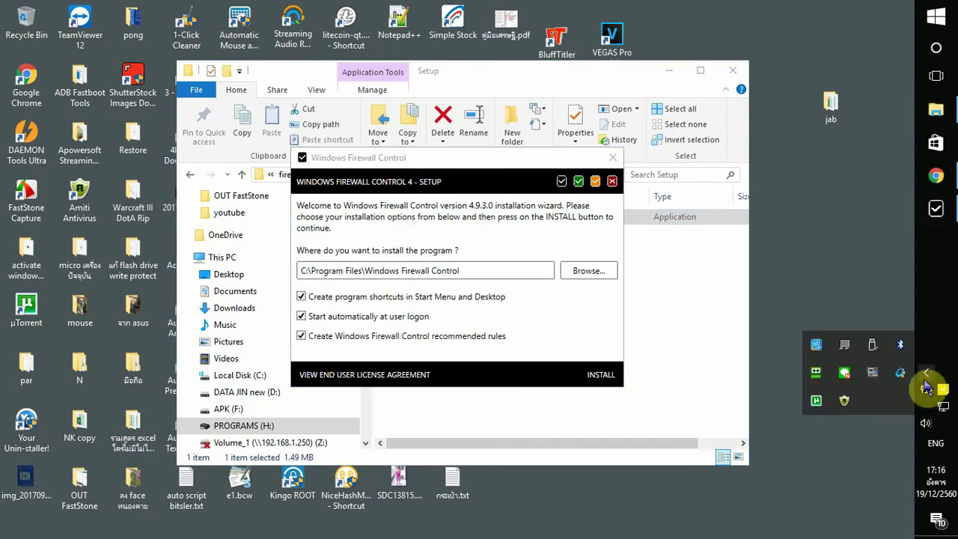
pyautogui.click(601, 381)
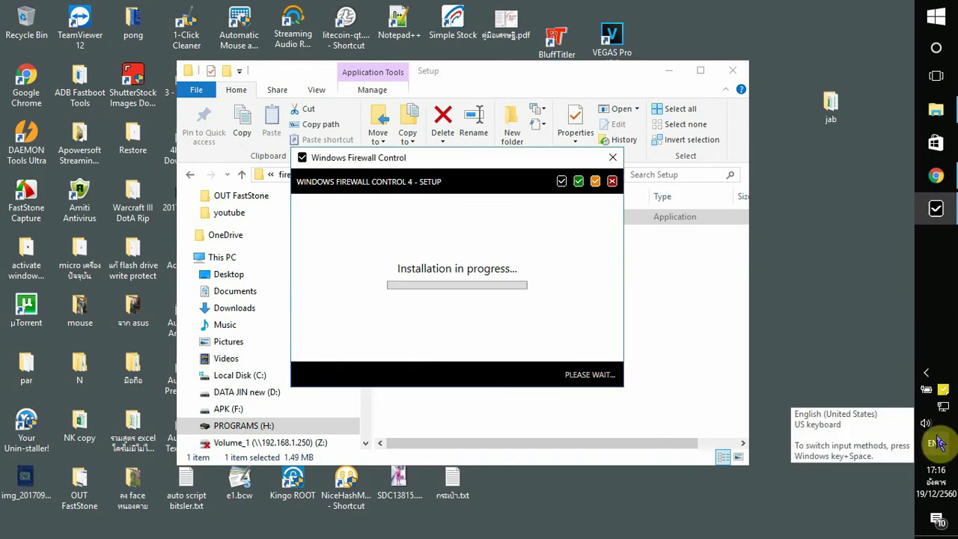
# Allow Windows Firewall Control to start at PC startup in Amiti Antivirus, and exit the finished installer.
pyautogui.click(927, 375)
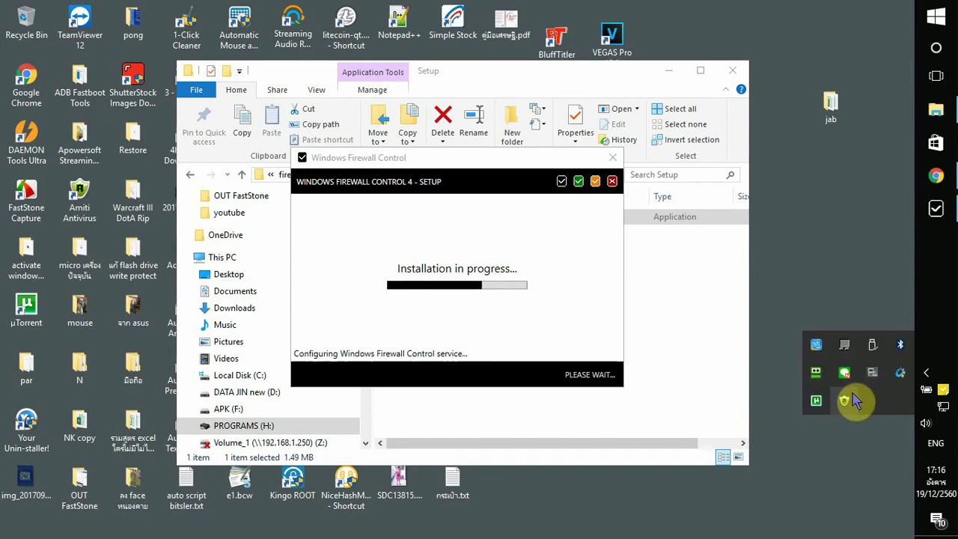
pyautogui.doubleClick(846, 403)
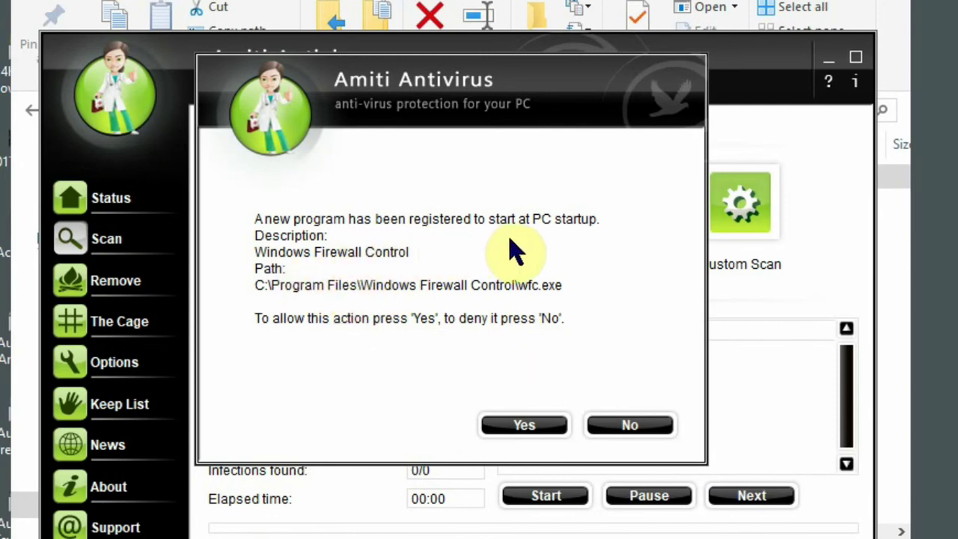
pyautogui.click(528, 430)
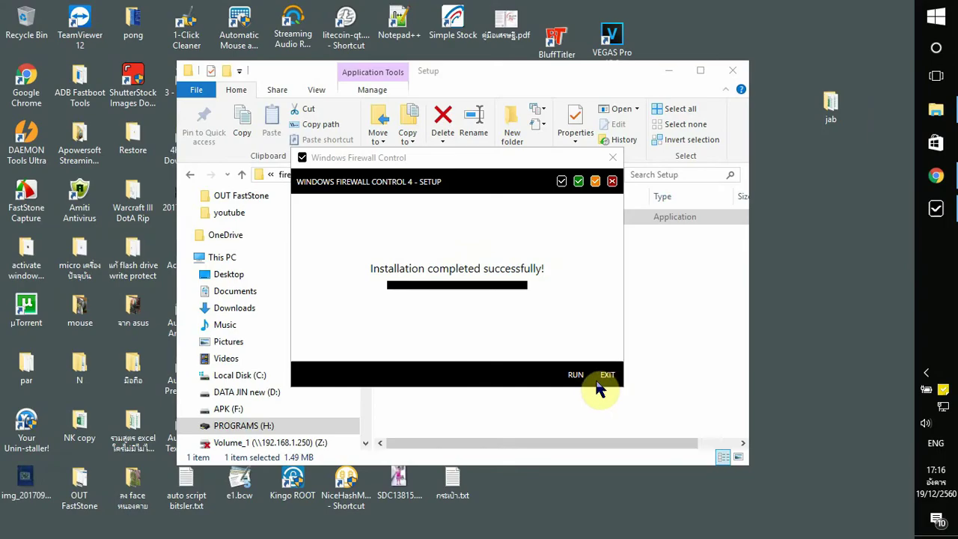
pyautogui.click(608, 377)
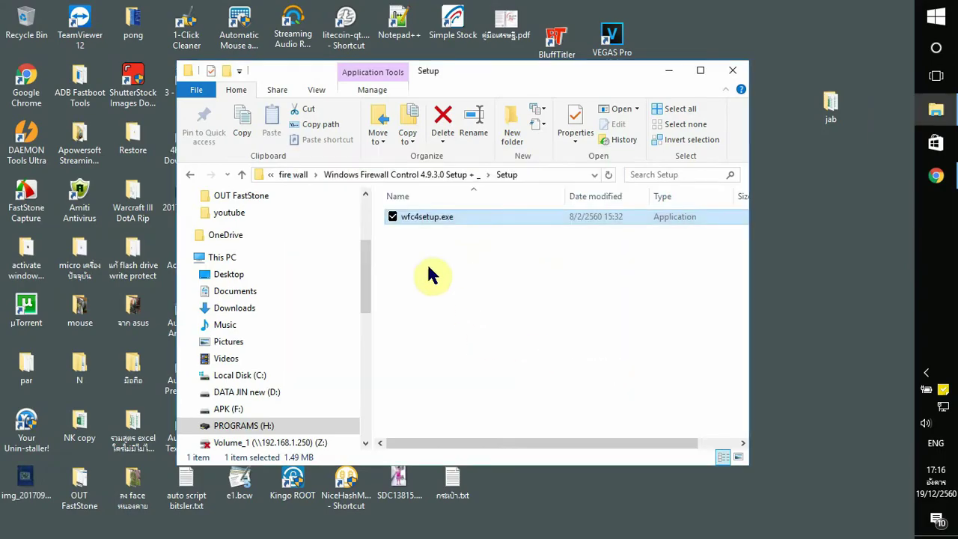
# Run Windows Firewall Control Keygen.exe from the Keygen folder as administrator and turn its music off.
pyautogui.click(242, 177)
pyautogui.doubleClick(422, 216)
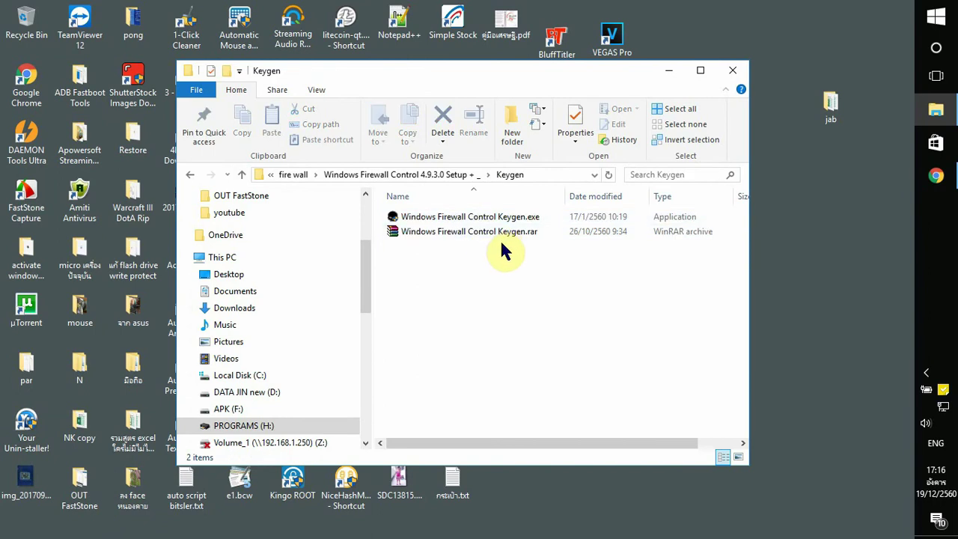
pyautogui.rightClick(475, 216)
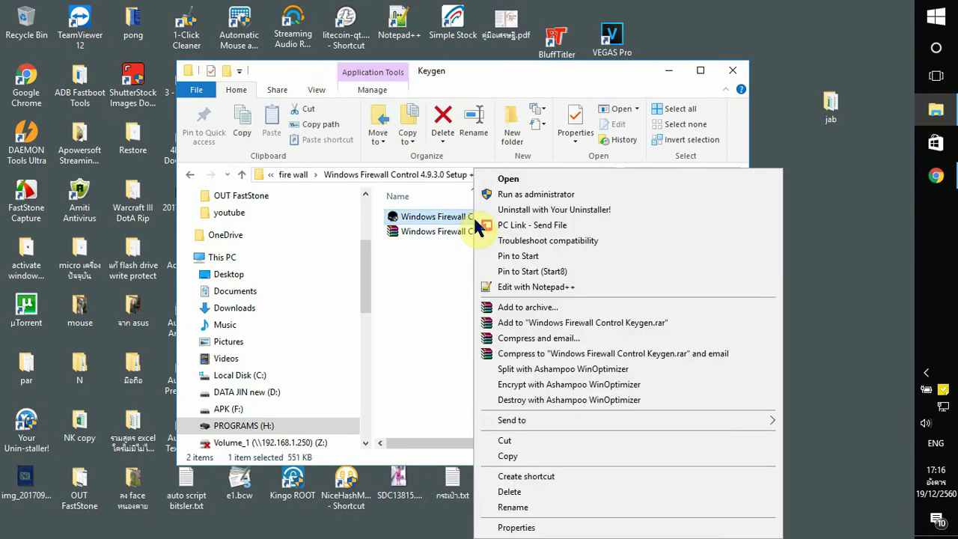
pyautogui.click(516, 197)
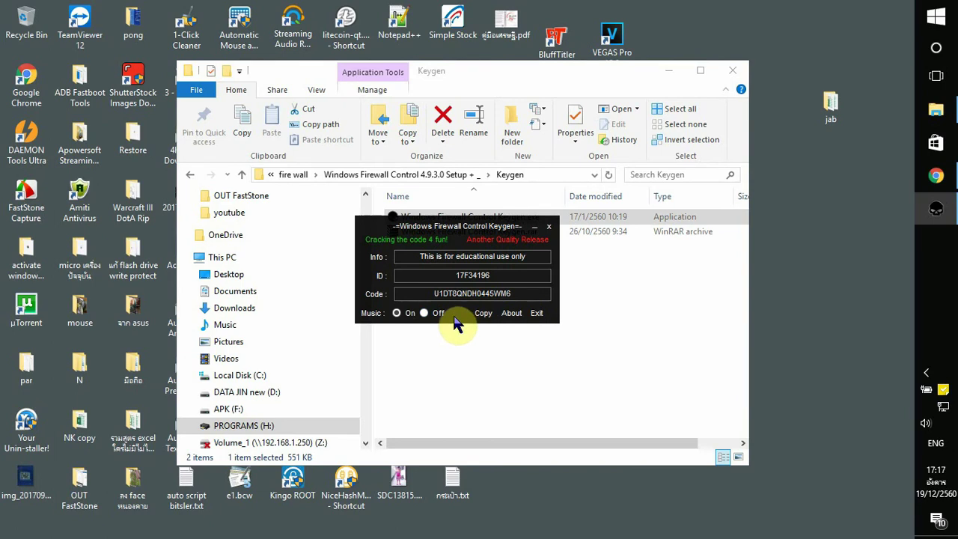
pyautogui.click(424, 313)
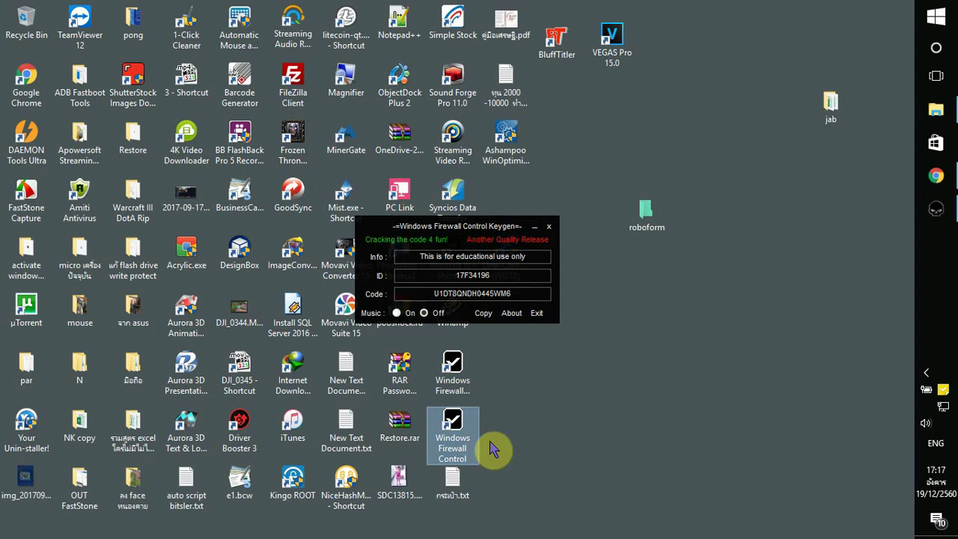
# Launch Windows Firewall Control from the desktop, move its window clear of the keygen, and open the product activation dialog.
pyautogui.moveTo(452, 371); pyautogui.dragTo(467, 235)
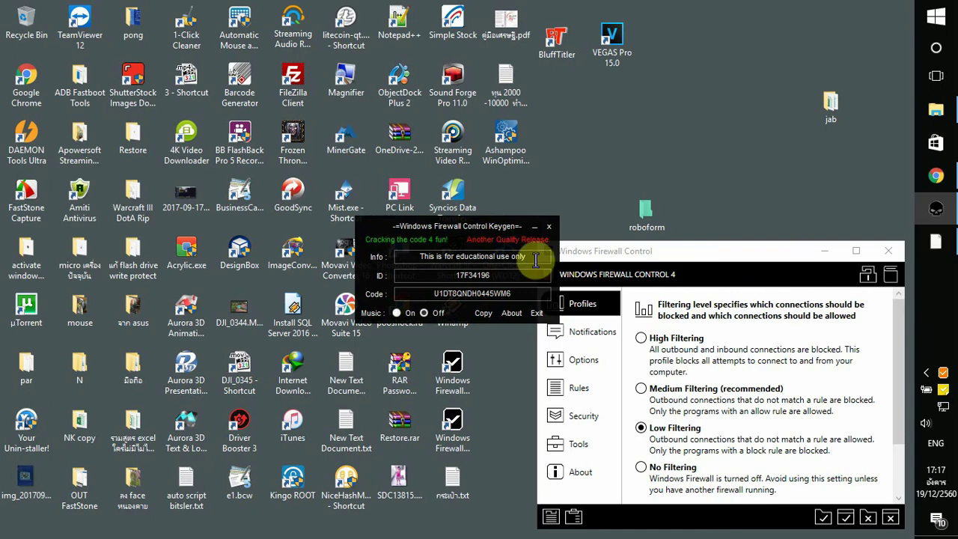
pyautogui.moveTo(636, 253); pyautogui.dragTo(628, 89)
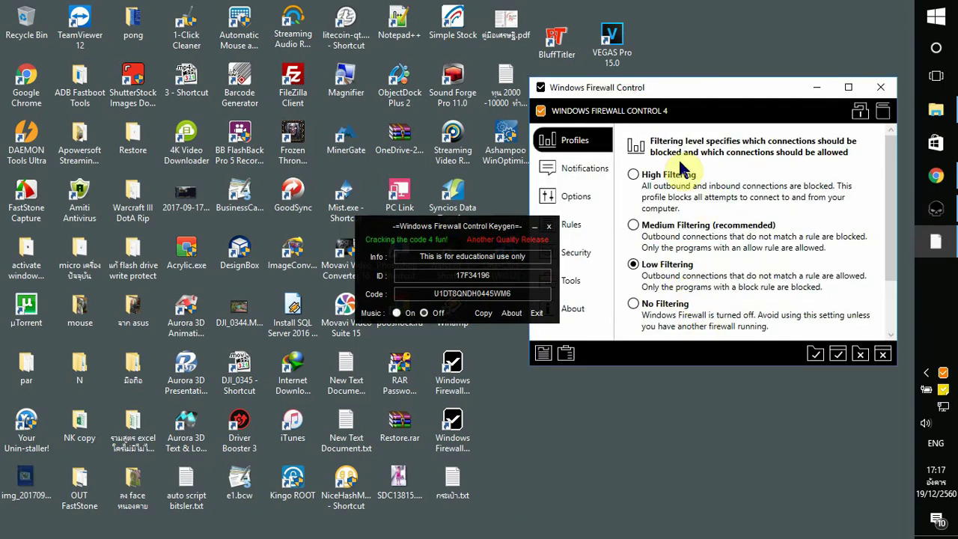
pyautogui.moveTo(678, 91); pyautogui.dragTo(719, 83)
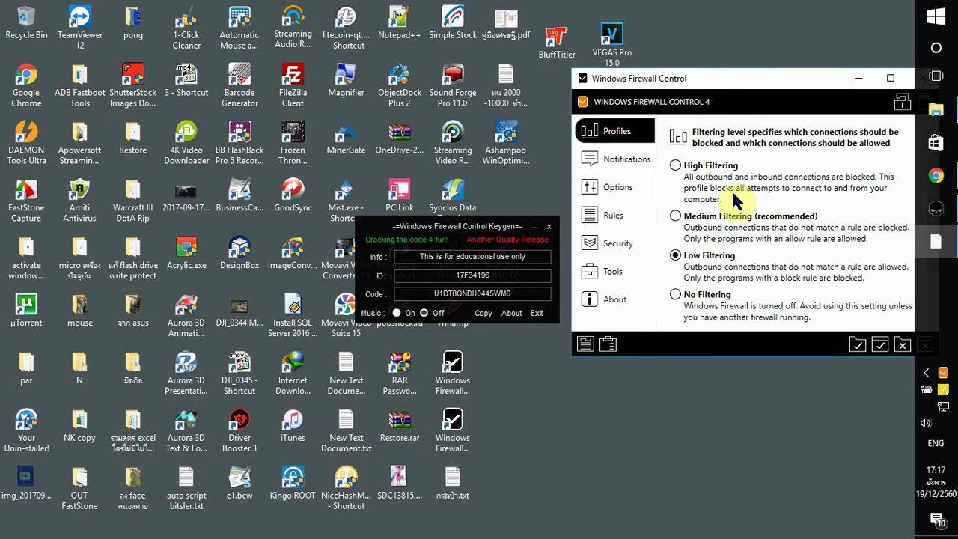
pyautogui.click(616, 301)
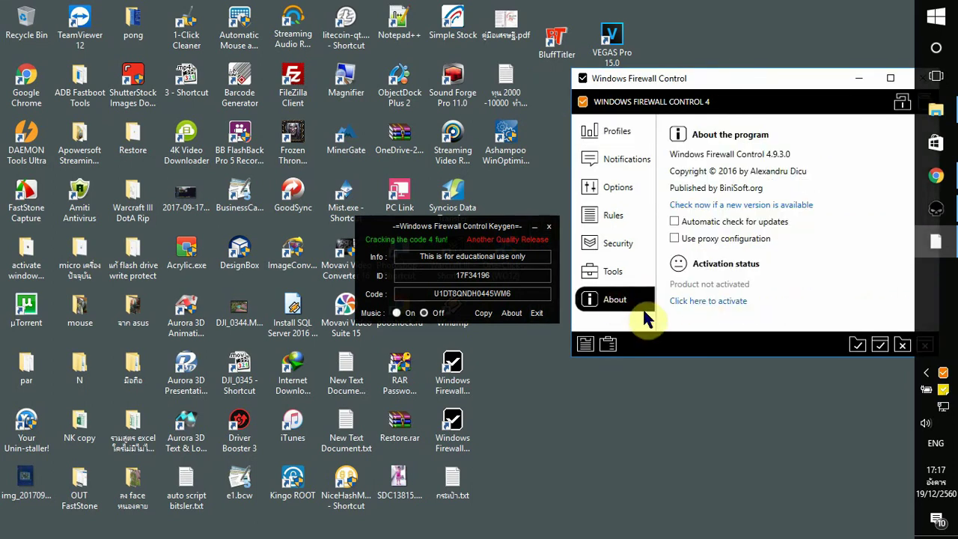
pyautogui.click(708, 301)
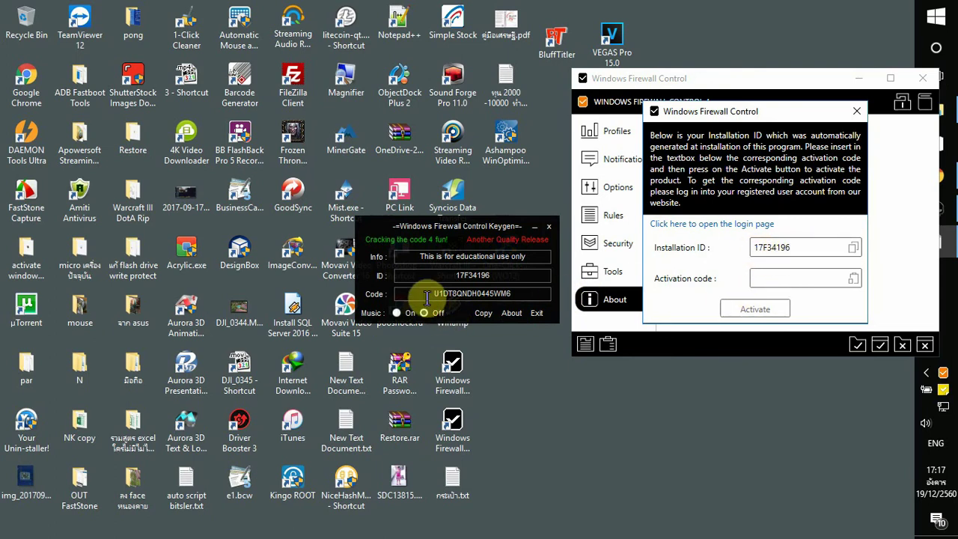
# Copy the generated activation code from the keygen into the activation code field, activate the product, and close the keygen.
pyautogui.moveTo(432, 294); pyautogui.dragTo(518, 300)
pyautogui.rightClick(509, 293)
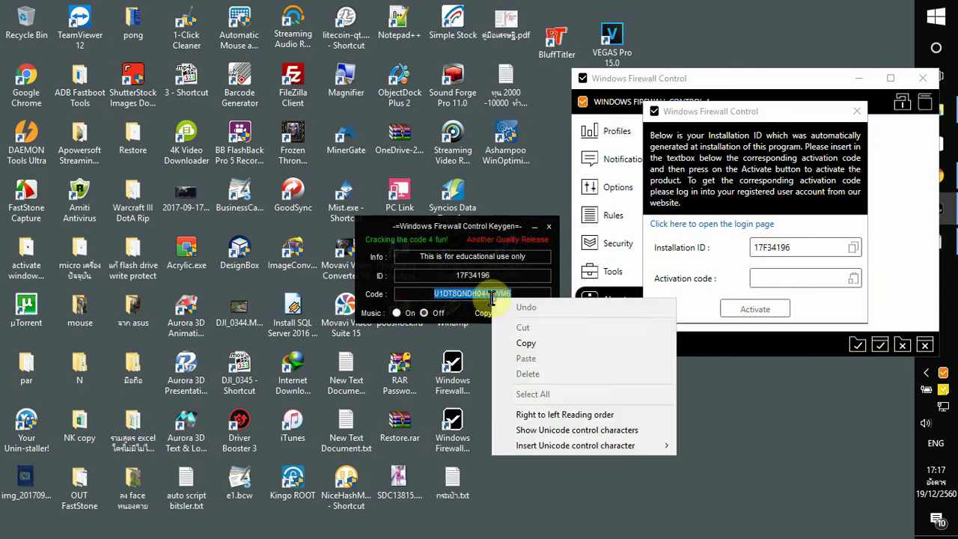
pyautogui.click(526, 337)
pyautogui.click(757, 288)
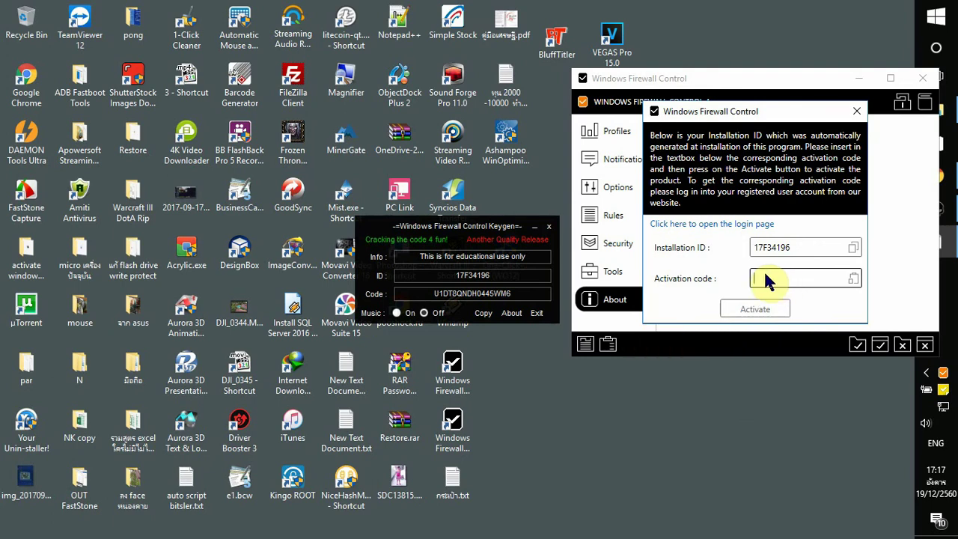
pyautogui.click(771, 277)
pyautogui.hotkey('ctrl', 'v')
pyautogui.click(756, 309)
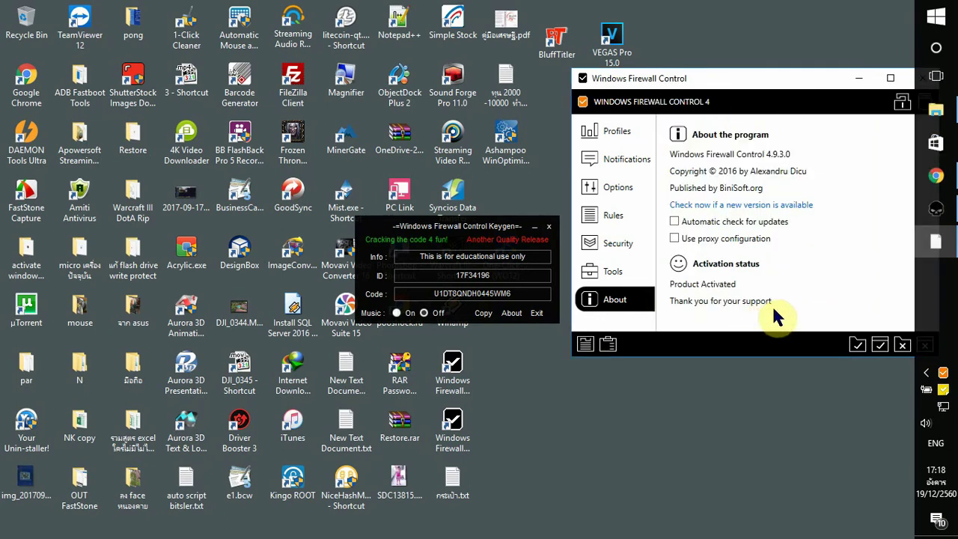
pyautogui.click(548, 226)
# Move the main window to the middle of the desktop and set the filtering profile to Medium Filtering (recommended).
pyautogui.moveTo(753, 81); pyautogui.dragTo(472, 131)
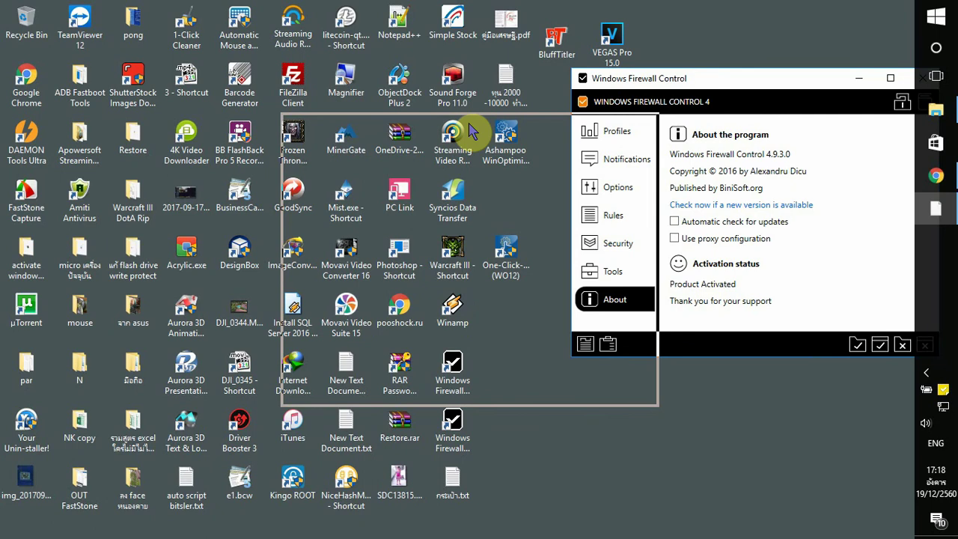
pyautogui.moveTo(472, 131); pyautogui.dragTo(472, 131)
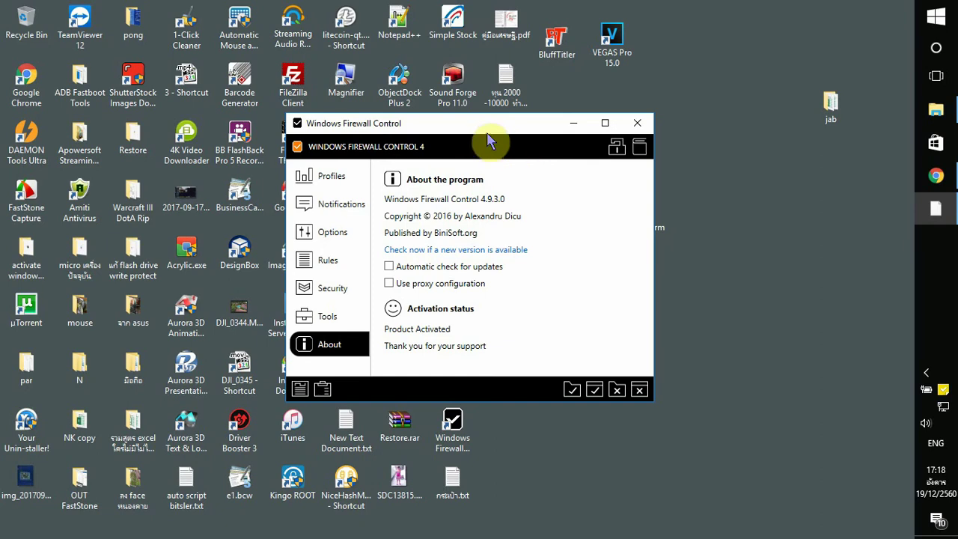
pyautogui.moveTo(471, 131)
pyautogui.mouseDown()
pyautogui.moveTo(500, 114)
pyautogui.moveTo(446, 129)
pyautogui.moveTo(466, 148)
pyautogui.mouseUp()
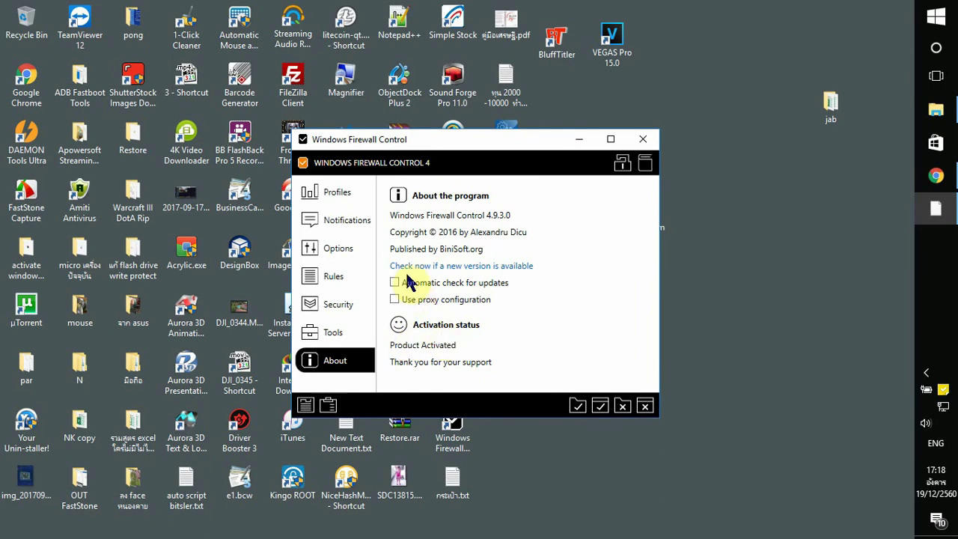
pyautogui.click(337, 193)
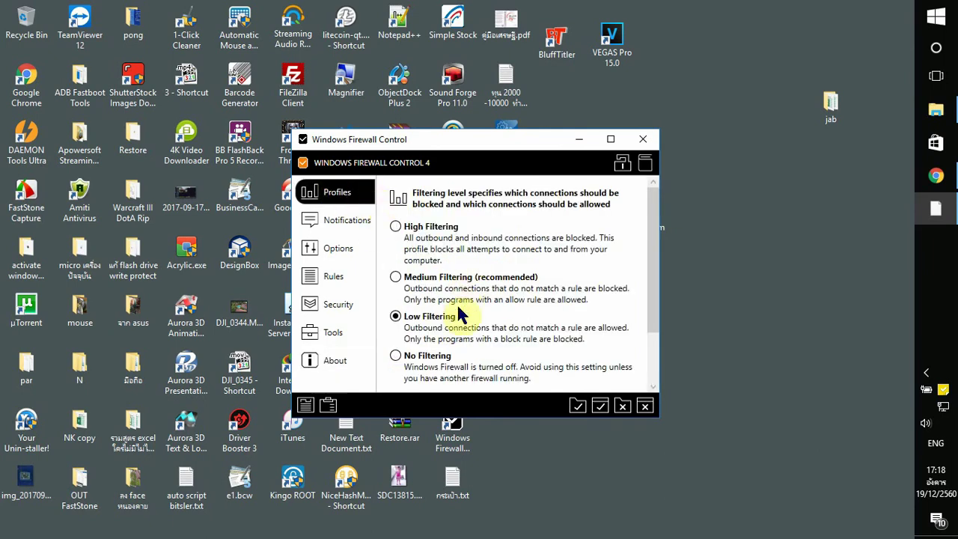
pyautogui.click(397, 277)
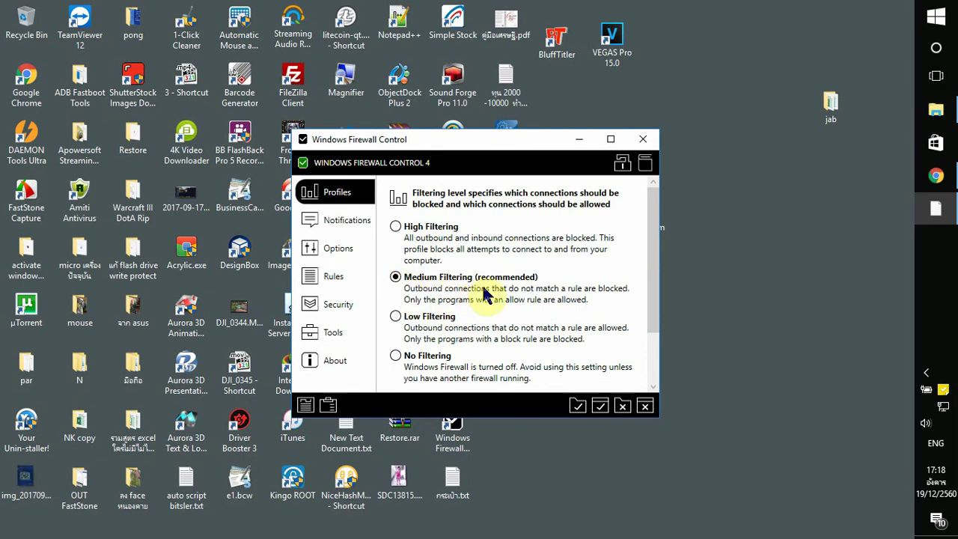
# Show the notification settings, and always allow utorrent.exe and line.exe to access the Internet from their blocked-connection alerts.
pyautogui.click(347, 222)
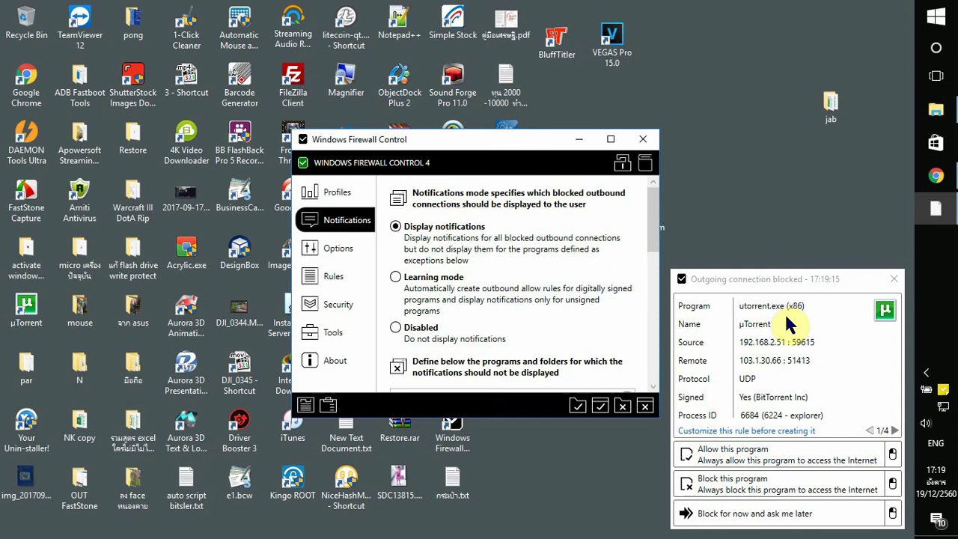
pyautogui.click(749, 458)
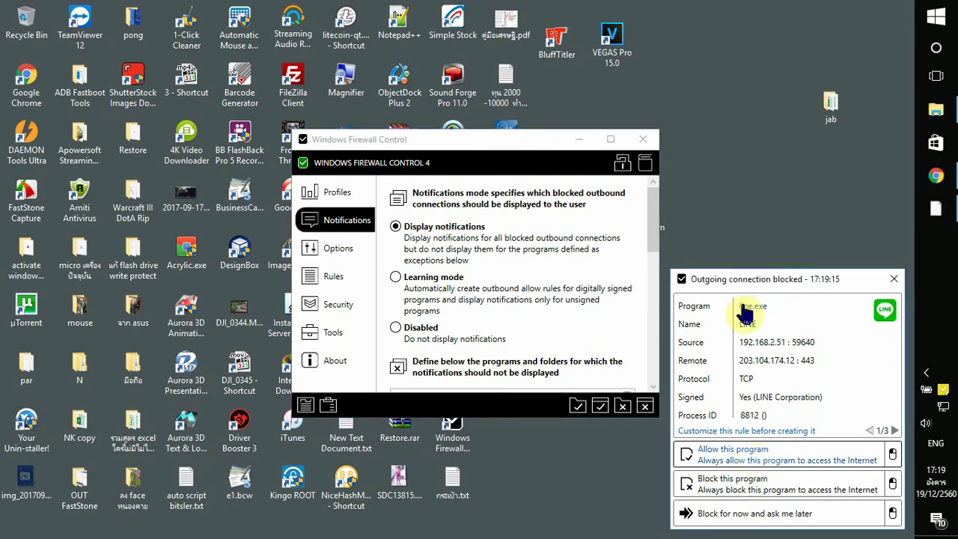
pyautogui.click(752, 462)
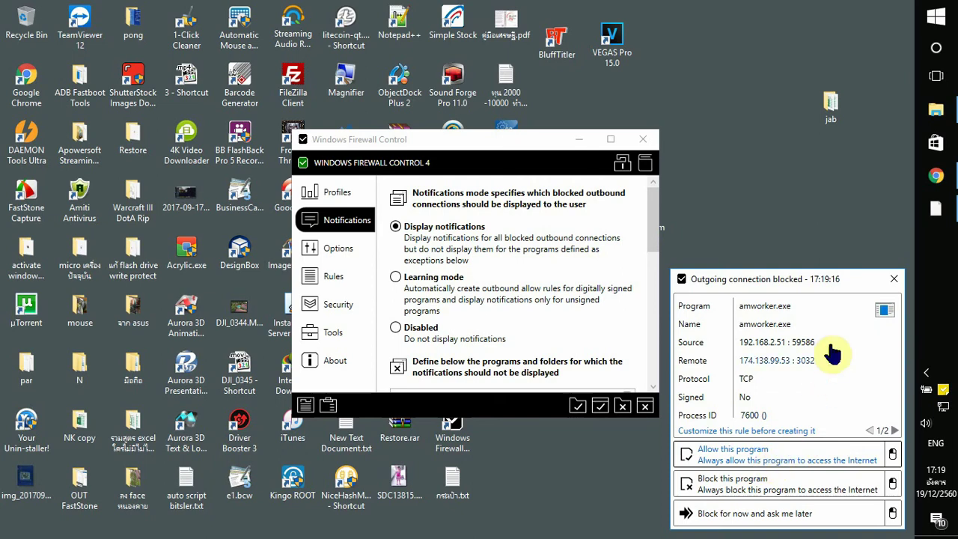
# Examine the customizable rule settings for the blocked amworker.exe connection and return to the rule details.
pyautogui.click(885, 318)
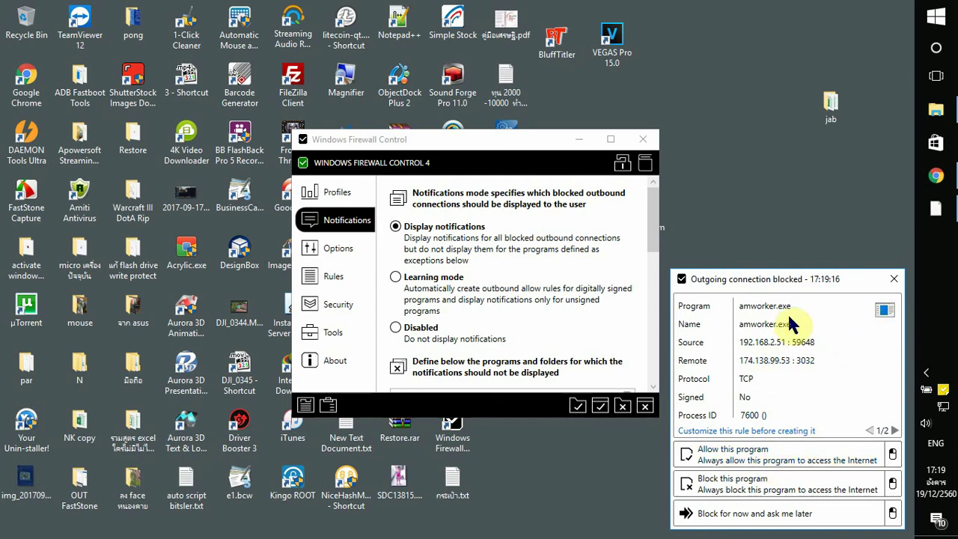
pyautogui.click(729, 457)
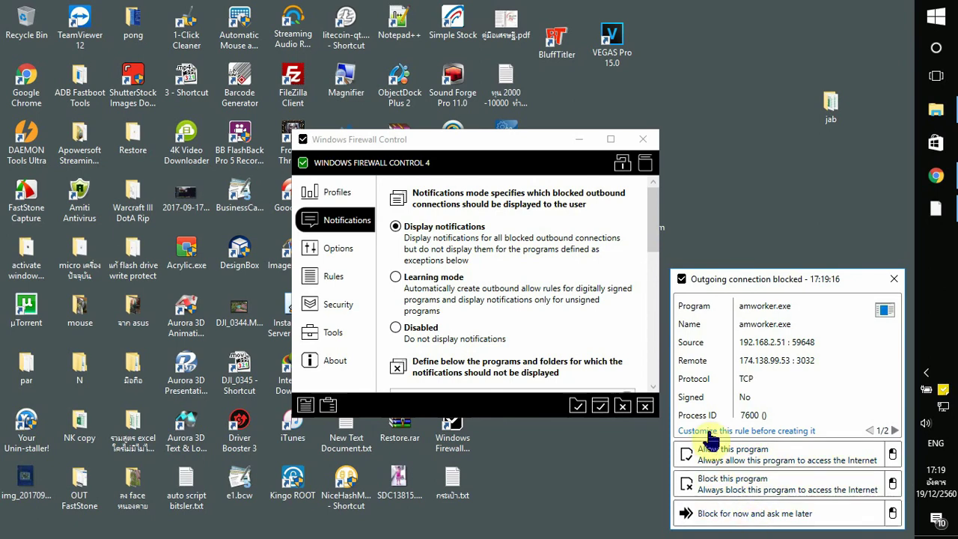
pyautogui.click(741, 432)
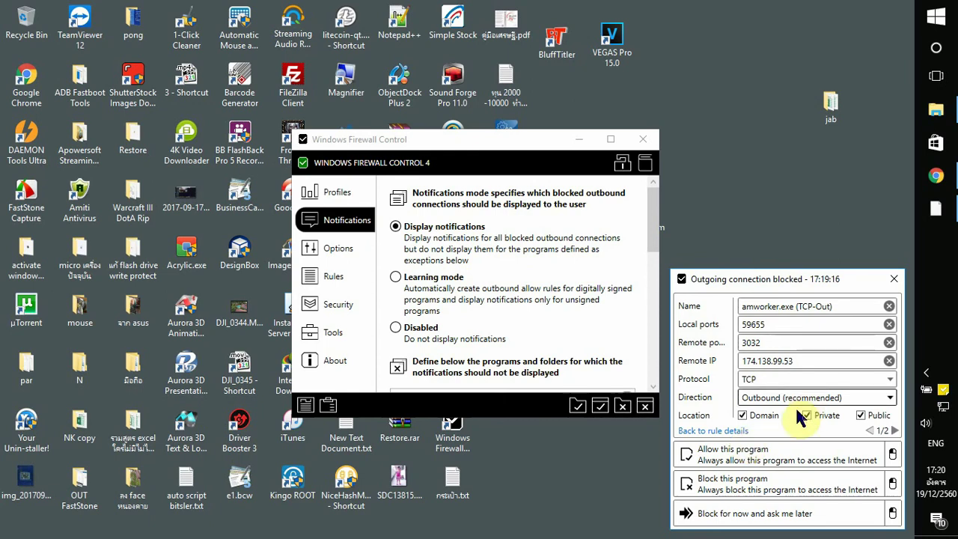
pyautogui.click(711, 431)
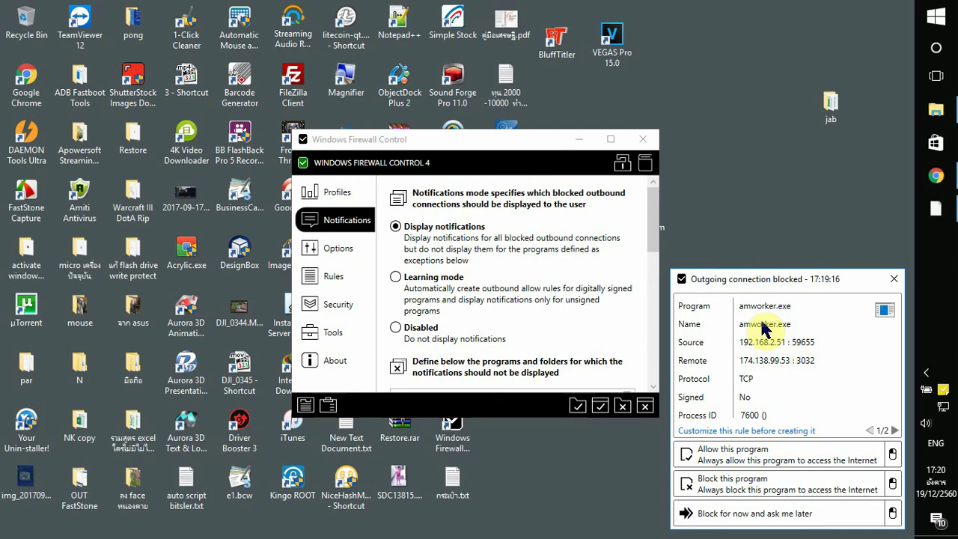
# Check the hidden tray icons, and always allow amworker.exe and chrome.exe to access the Internet.
pyautogui.click(927, 372)
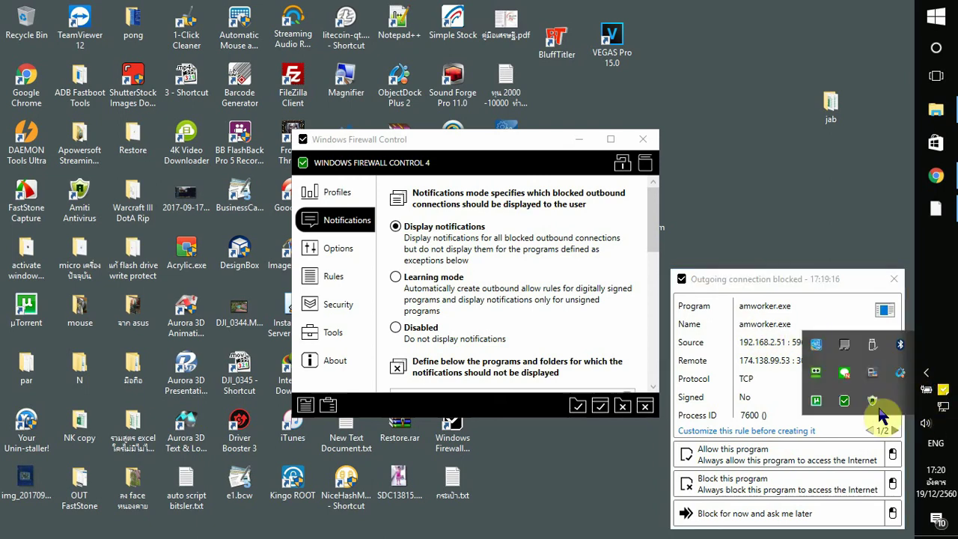
pyautogui.click(747, 461)
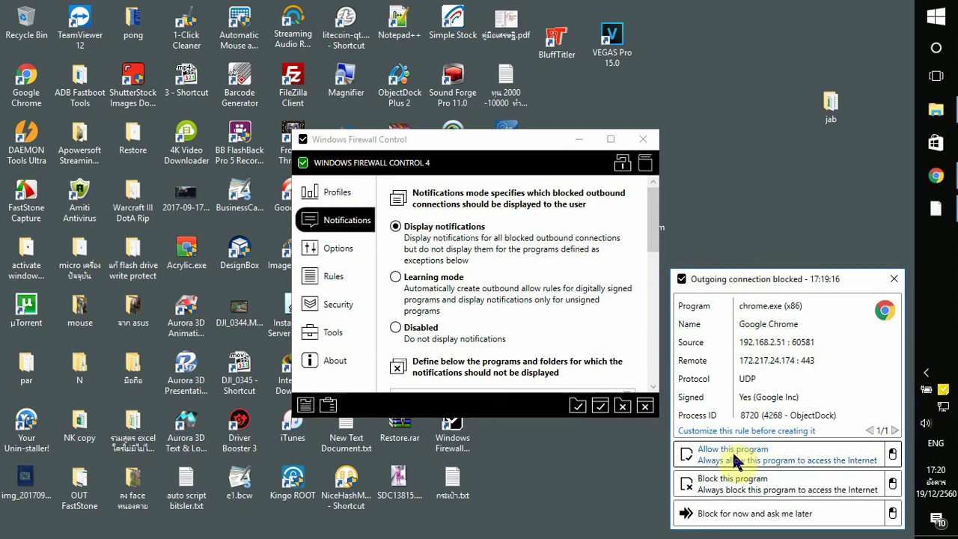
pyautogui.click(743, 458)
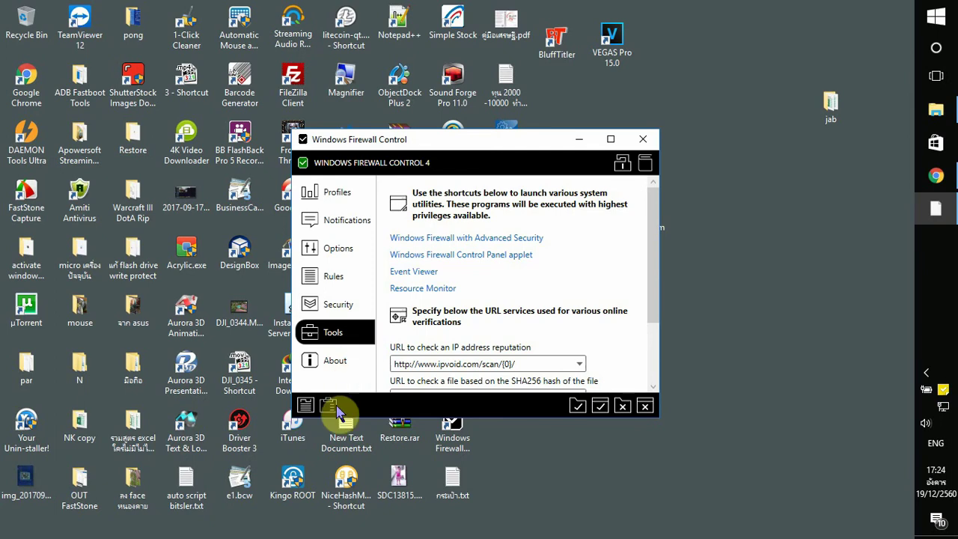
# View the Rules Panel and the Connections Log briefly, closing each one.
pyautogui.click(312, 410)
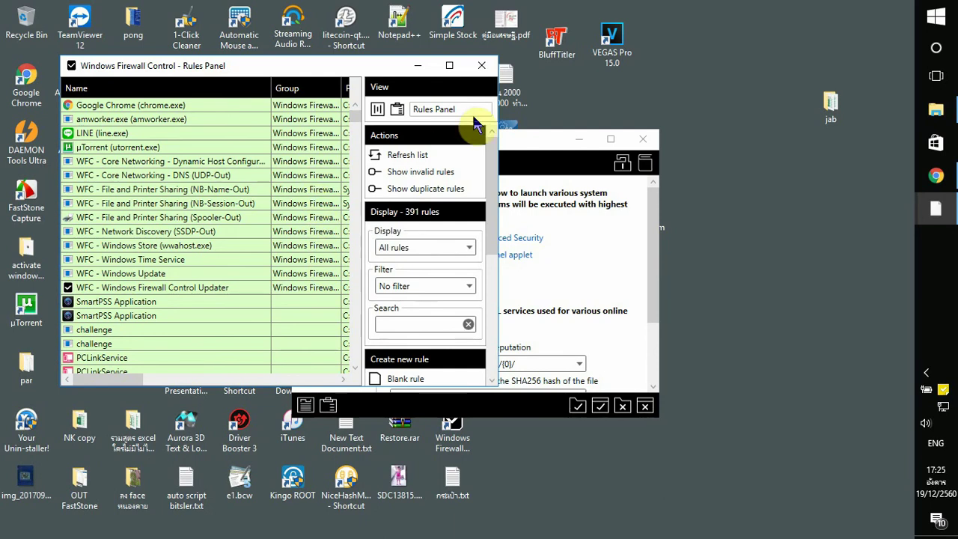
pyautogui.click(482, 65)
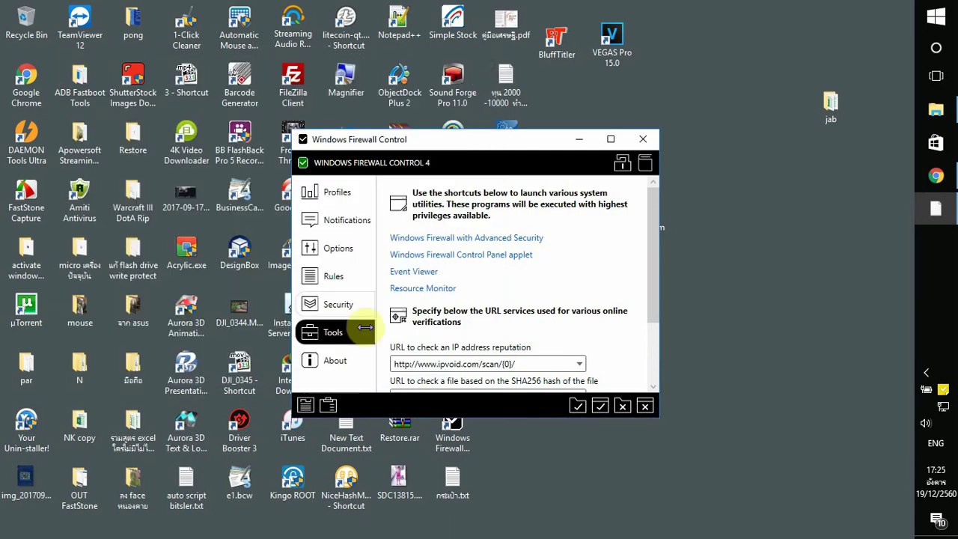
pyautogui.click(330, 408)
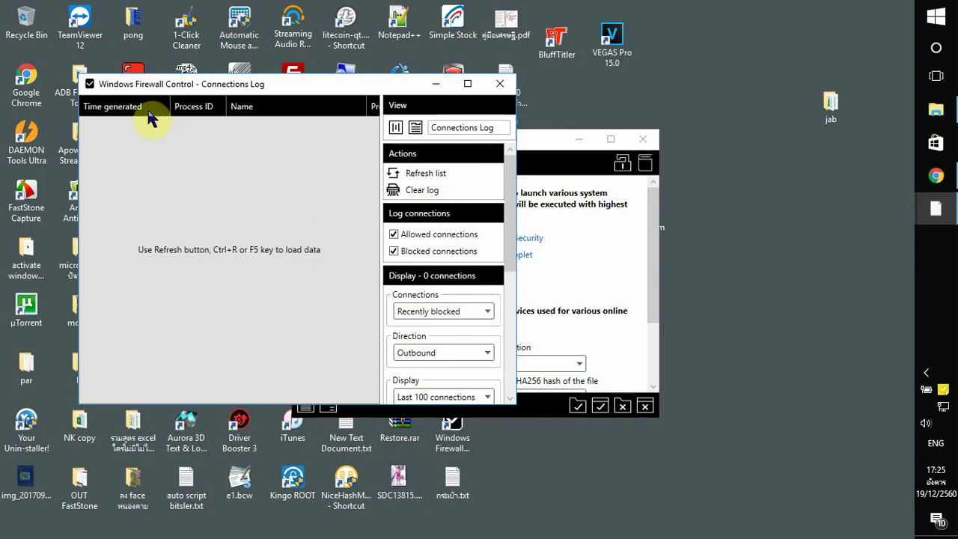
pyautogui.click(500, 84)
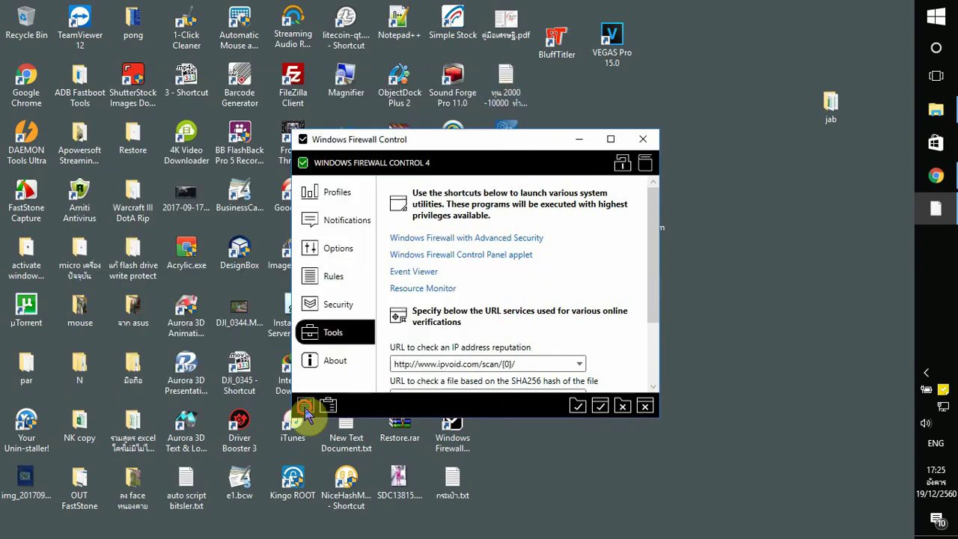
# Reopen the Rules Panel maximized and select the Google Chrome (chrome.exe) rule.
pyautogui.click(305, 407)
pyautogui.click(451, 65)
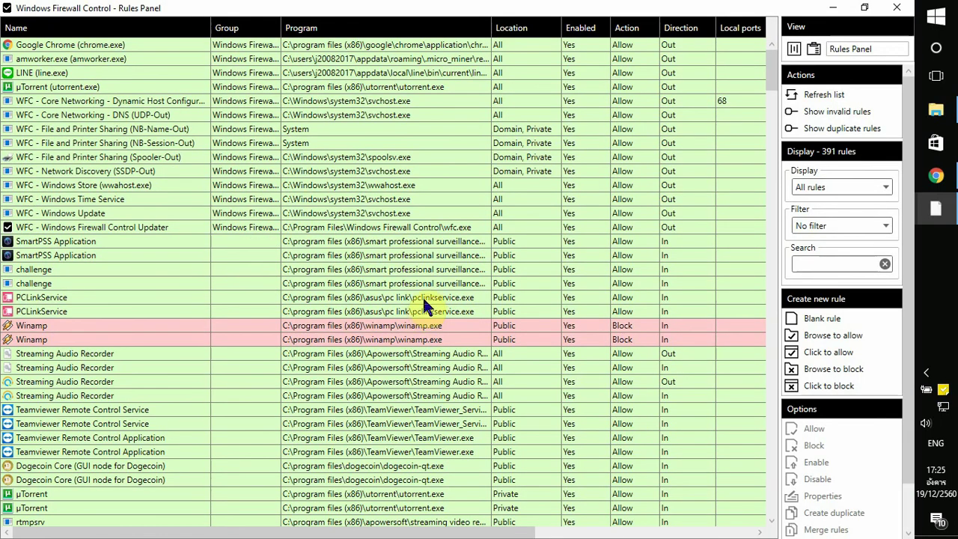
pyautogui.click(141, 46)
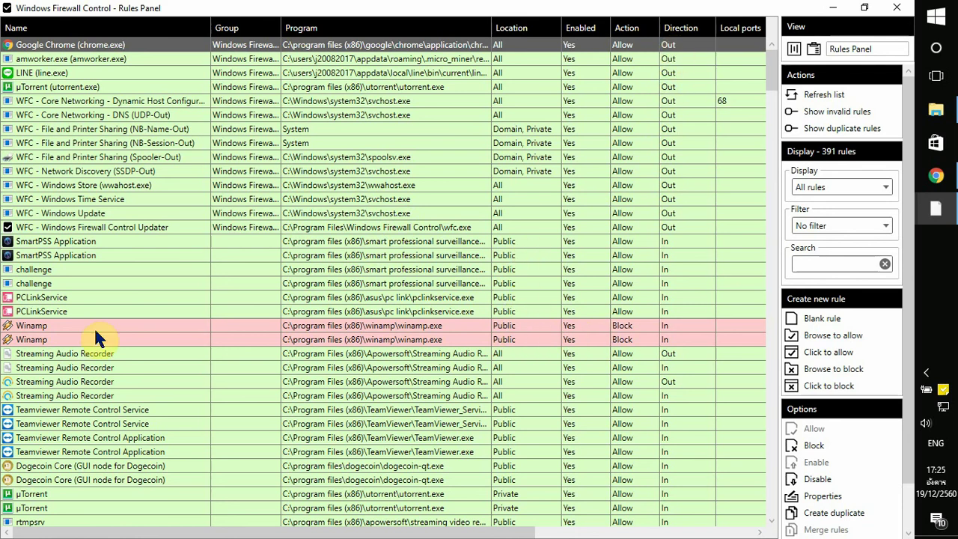
# Set the first Winamp rule to Allow, and change the same rule back to Block.
pyautogui.click(527, 327)
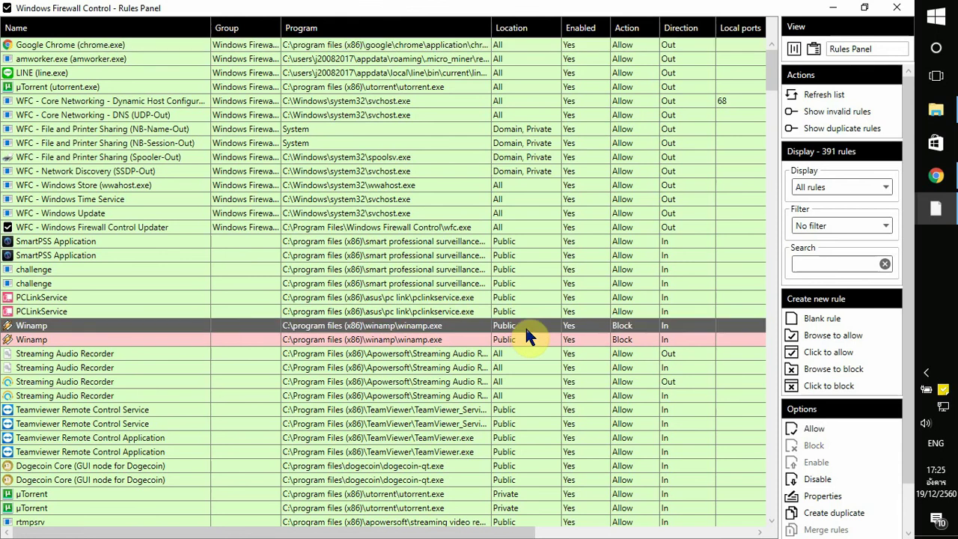
pyautogui.click(804, 430)
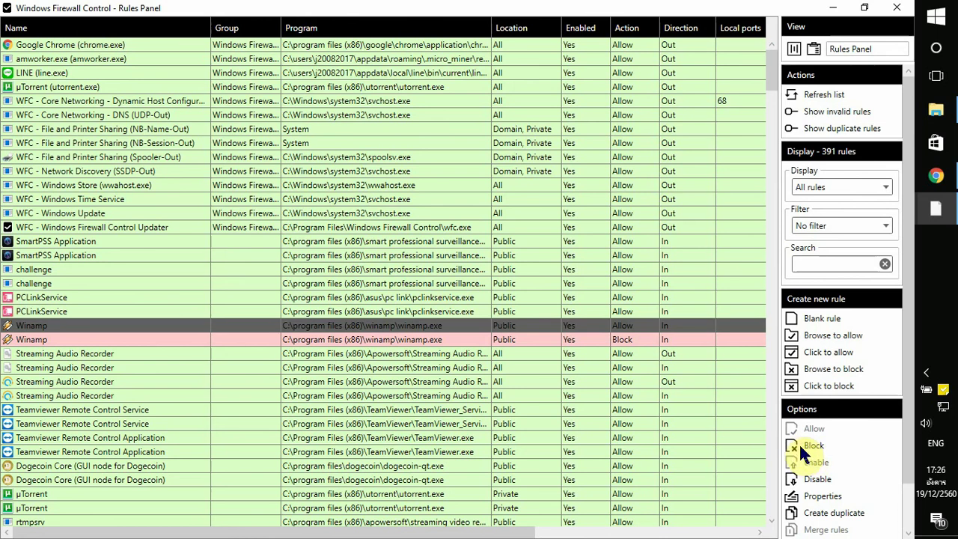
pyautogui.click(633, 328)
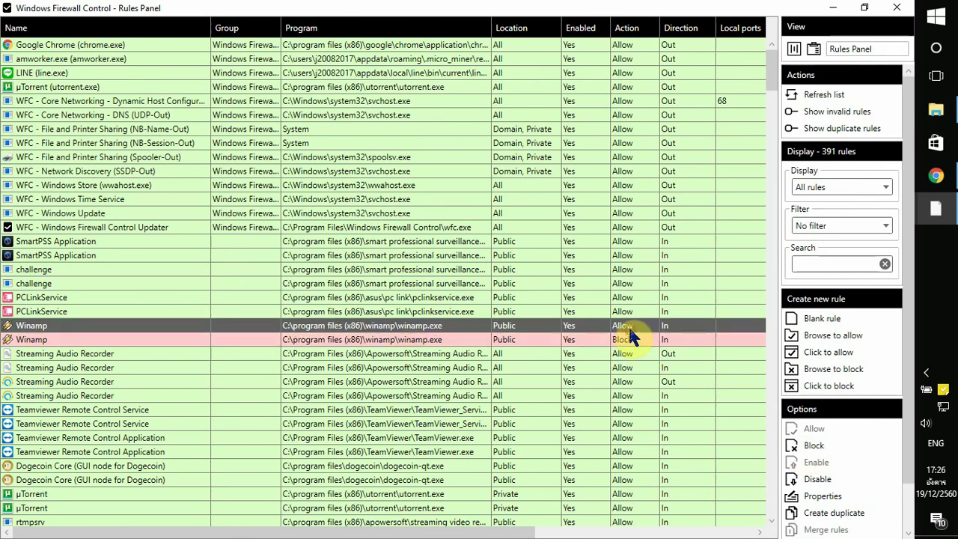
pyautogui.click(815, 445)
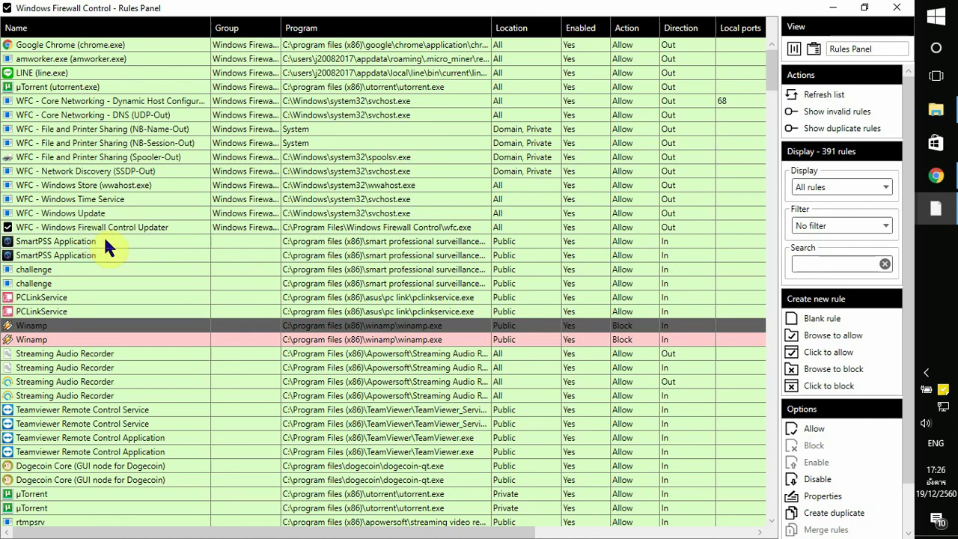
# Browse the firewall rules list and sort it by Action with the Block rules first.
pyautogui.scroll(-3, 150, 262)
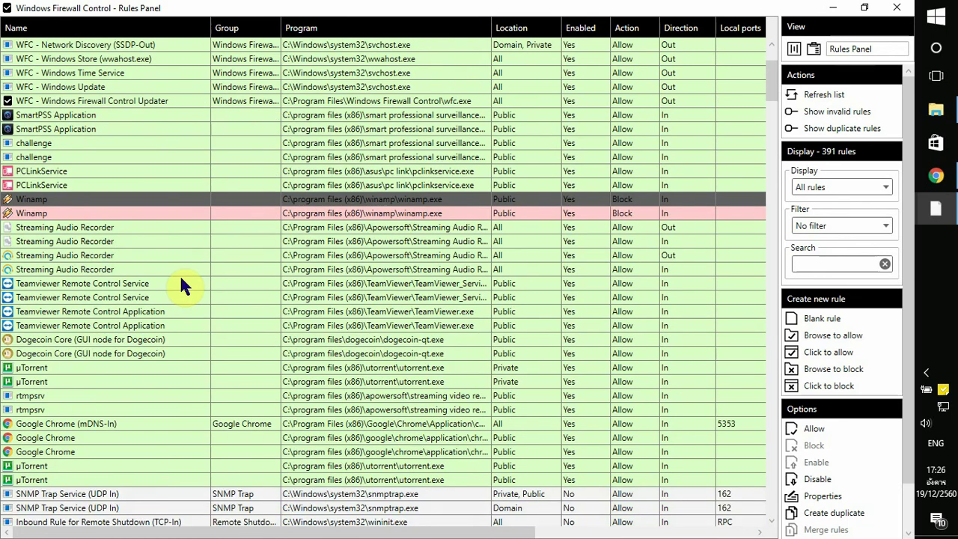
pyautogui.scroll(-4, 181, 278)
pyautogui.scroll(-1, 180, 275)
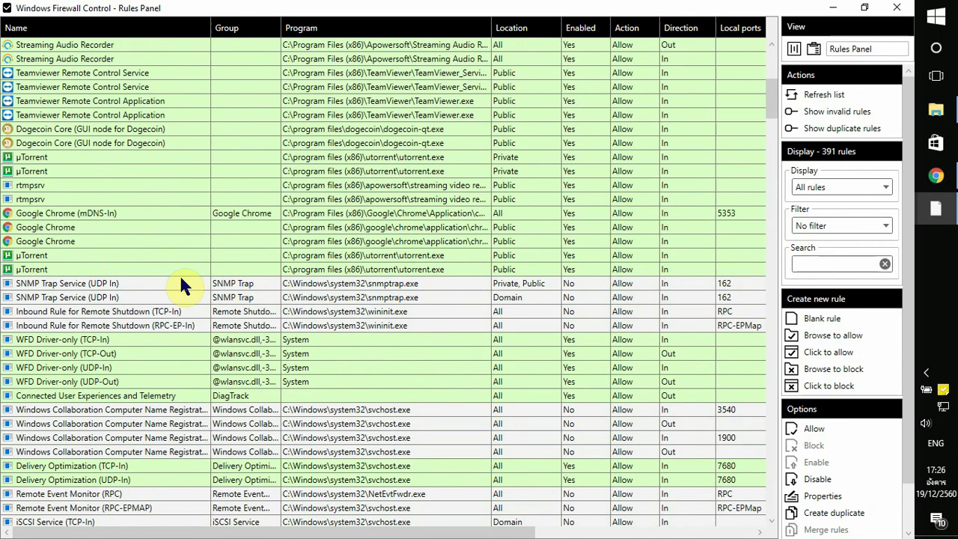
pyautogui.scroll(-3, 180, 275)
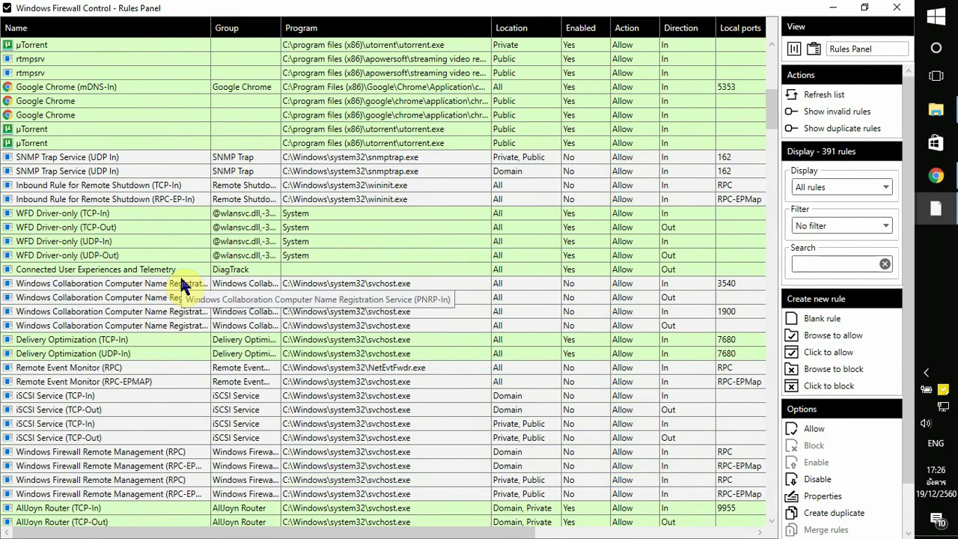
pyautogui.scroll(-3, 181, 278)
pyautogui.scroll(2, 184, 277)
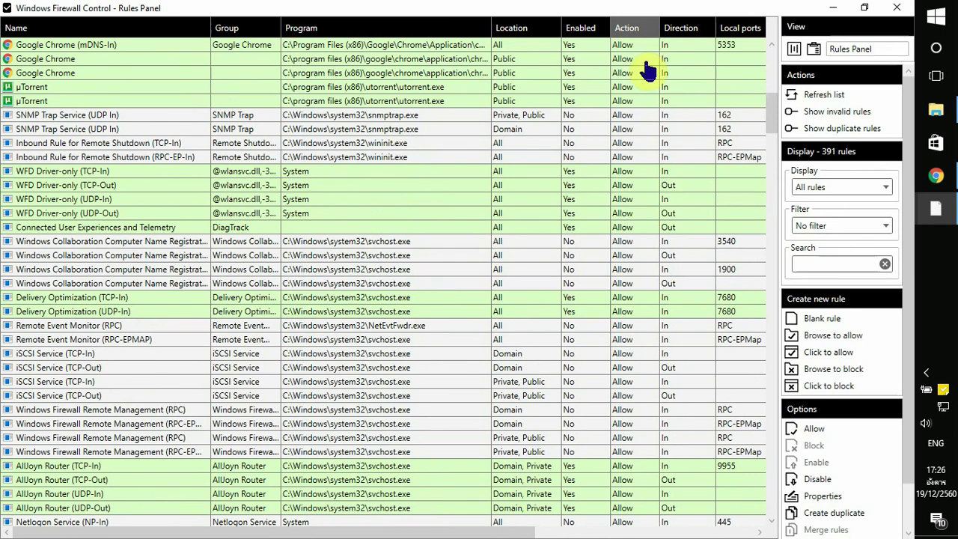
pyautogui.click(627, 36)
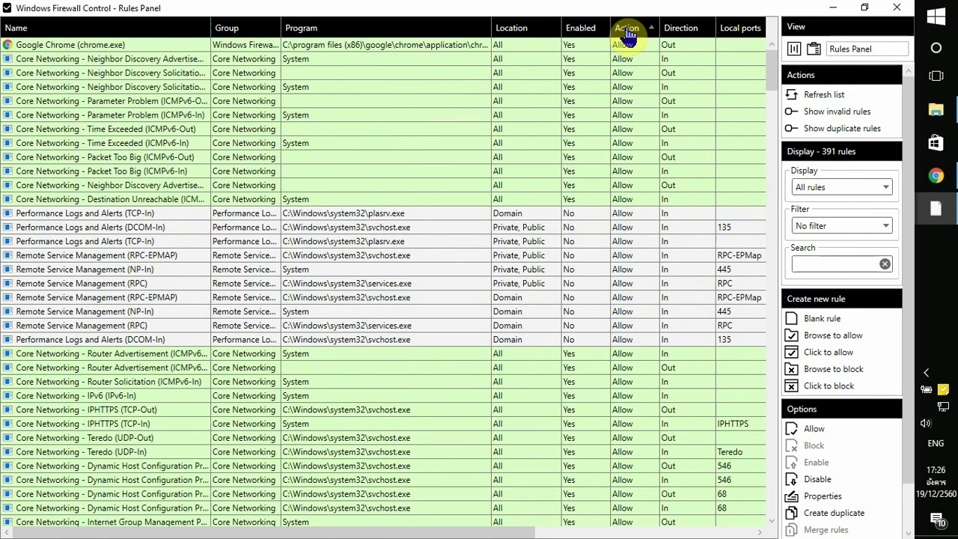
pyautogui.click(627, 34)
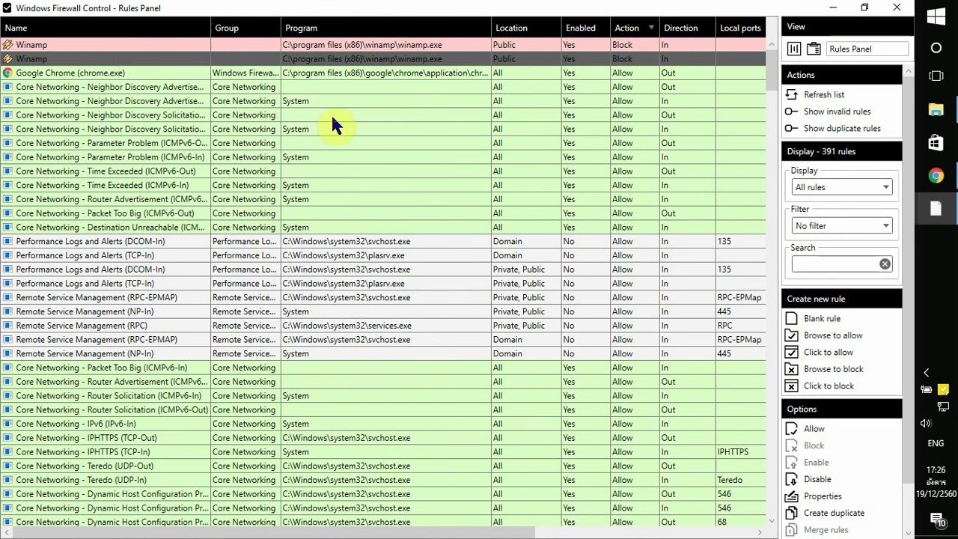
pyautogui.scroll(-1, 371, 263)
pyautogui.scroll(-15, 372, 264)
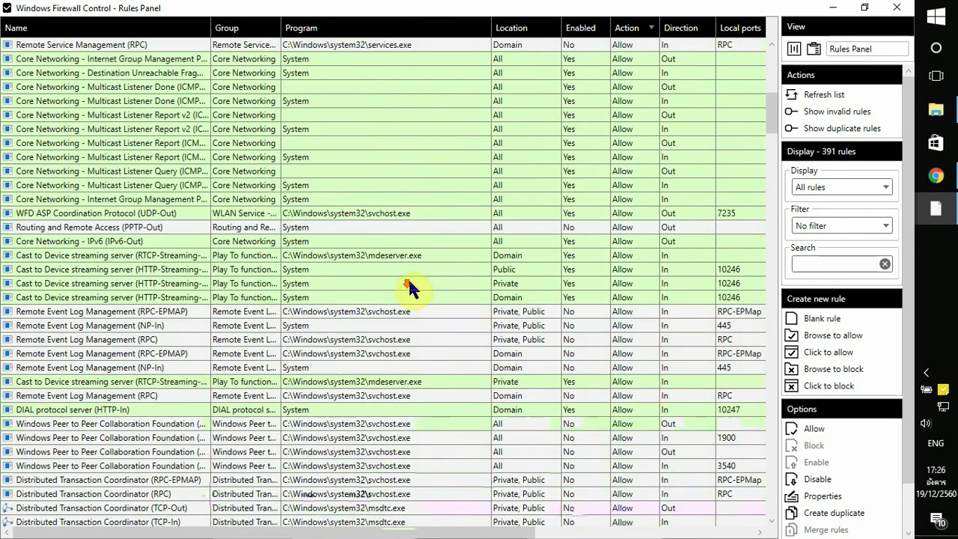
# Browse the Allow rules further down the firewall rules list and close the Rules Panel.
pyautogui.scroll(-9, 420, 284)
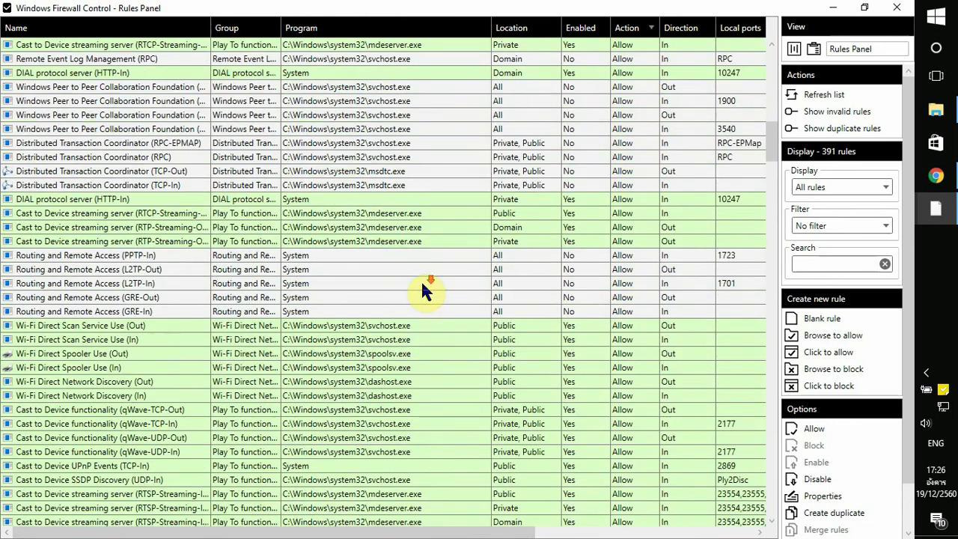
pyautogui.scroll(-3, 422, 288)
pyautogui.scroll(-3, 422, 291)
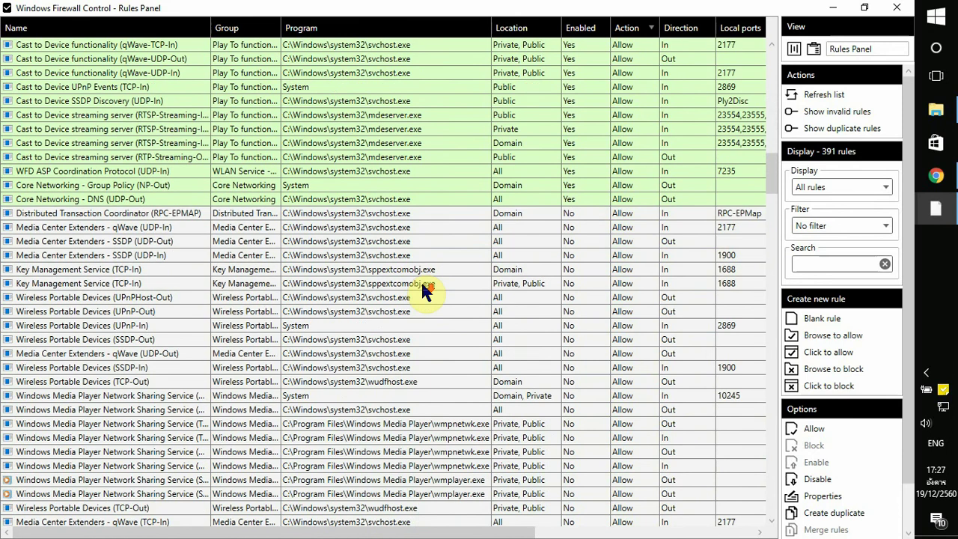
pyautogui.scroll(-2, 422, 290)
pyautogui.scroll(-1, 422, 285)
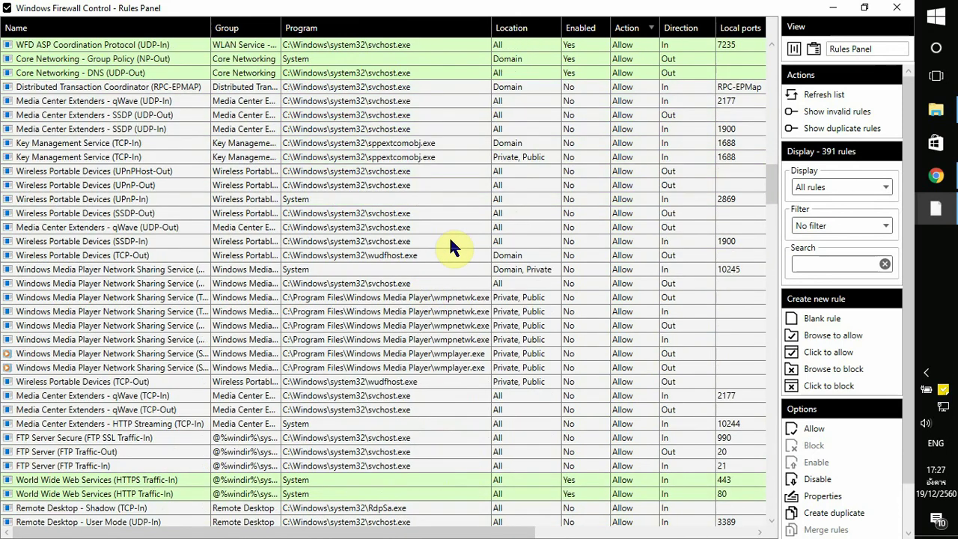
pyautogui.click(897, 7)
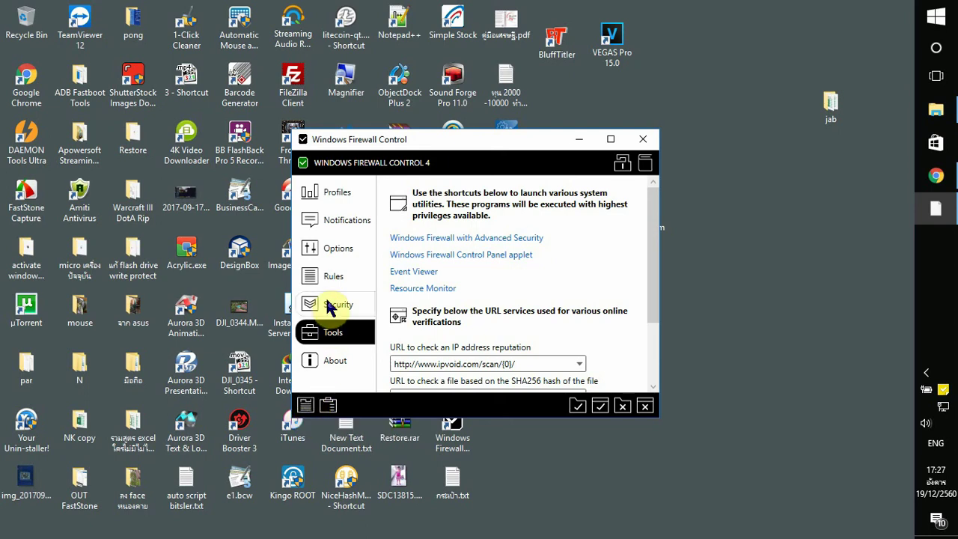
# Launch Acrylic.exe from the desktop and always allow the blocked Amiti Antivirus Scan Engine Gateway, using its customizable rule details, and acrylic.exe.
pyautogui.doubleClick(186, 254)
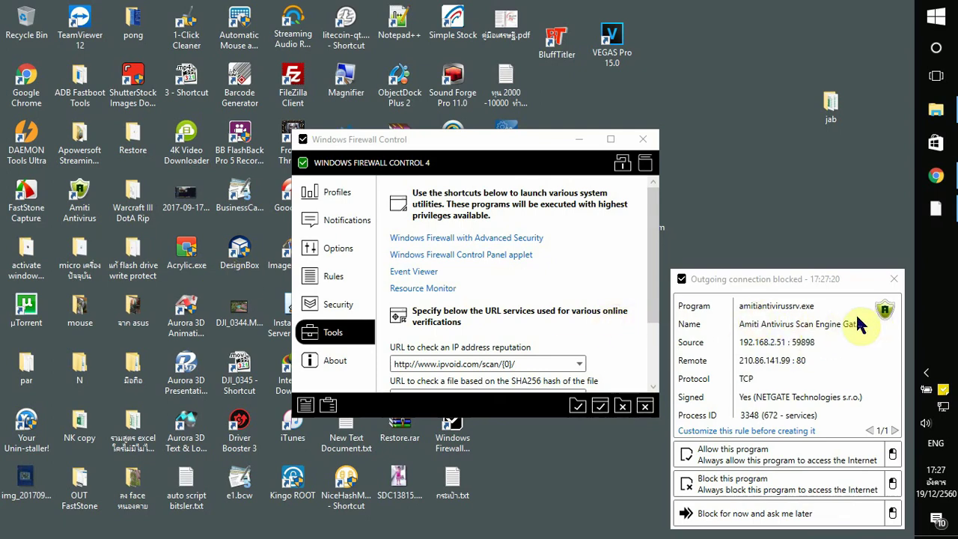
pyautogui.click(787, 432)
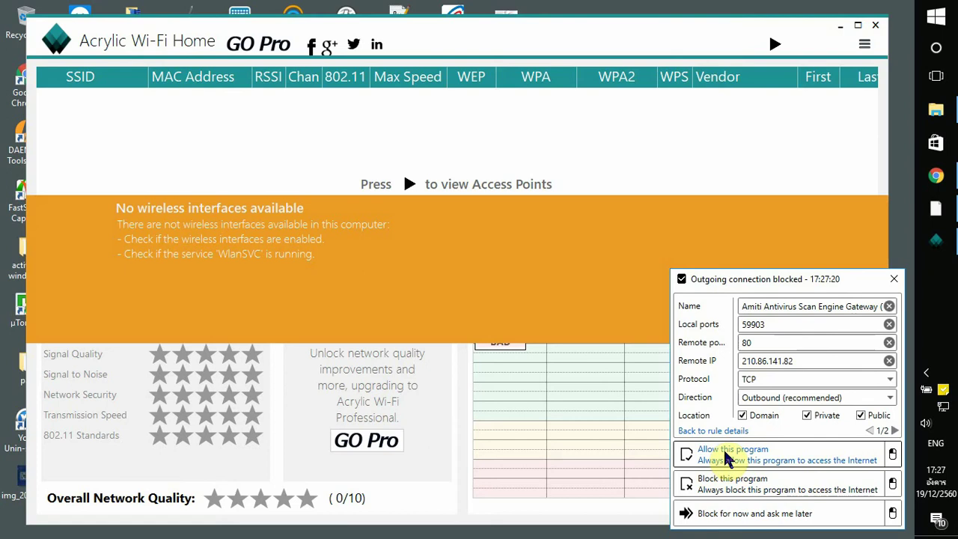
pyautogui.click(727, 455)
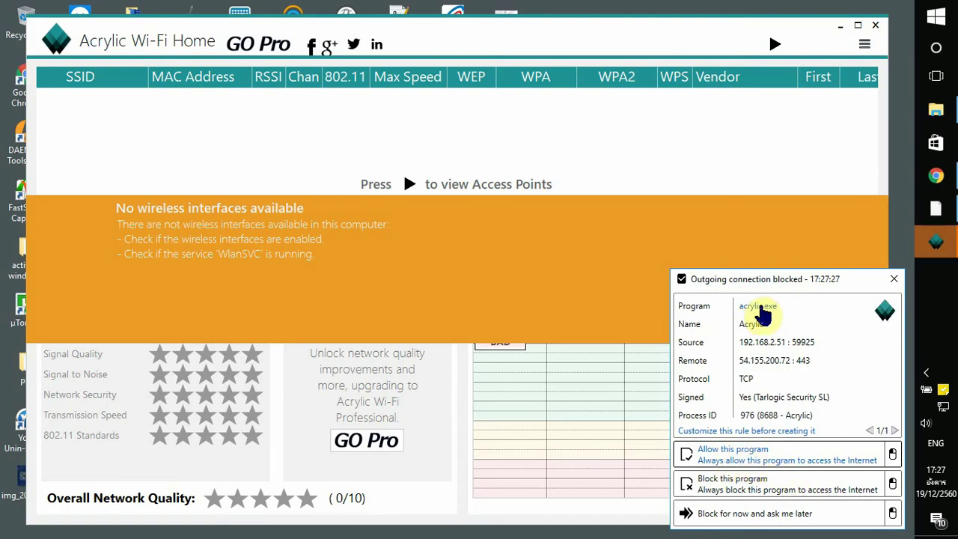
pyautogui.moveTo(760, 318)
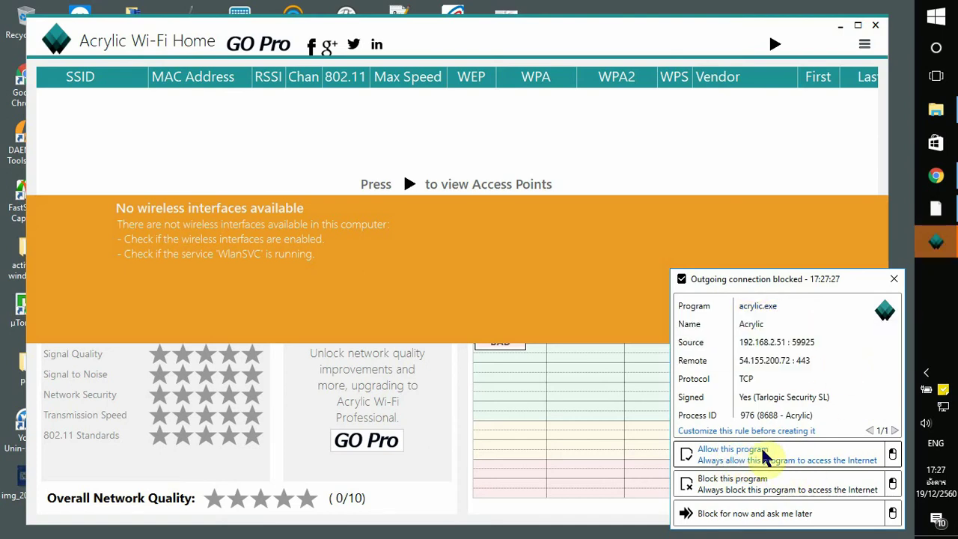
pyautogui.click(717, 457)
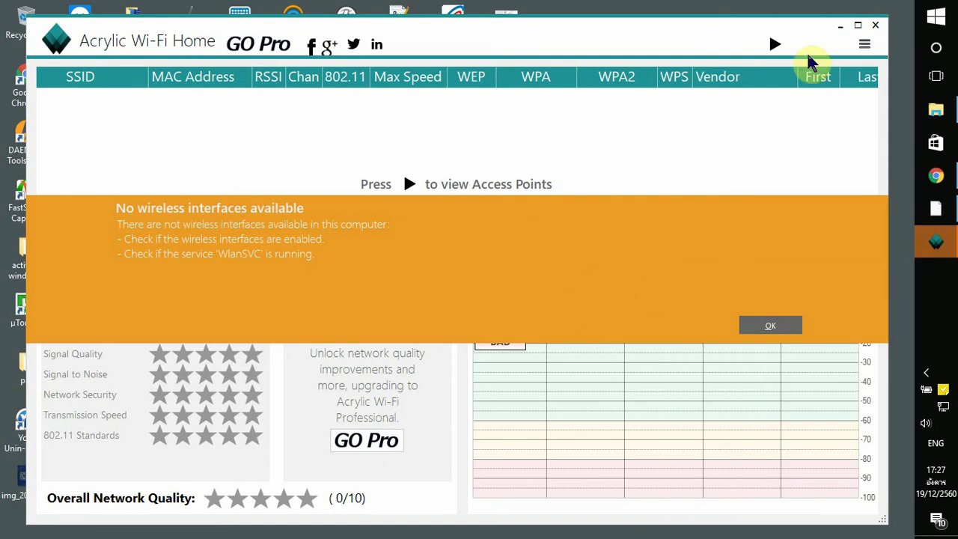
# Dismiss the wireless interface message and close Acrylic Wi-Fi Home, along with the noby.ucoz.ru page it opens, minimizing Chrome.
pyautogui.click(778, 324)
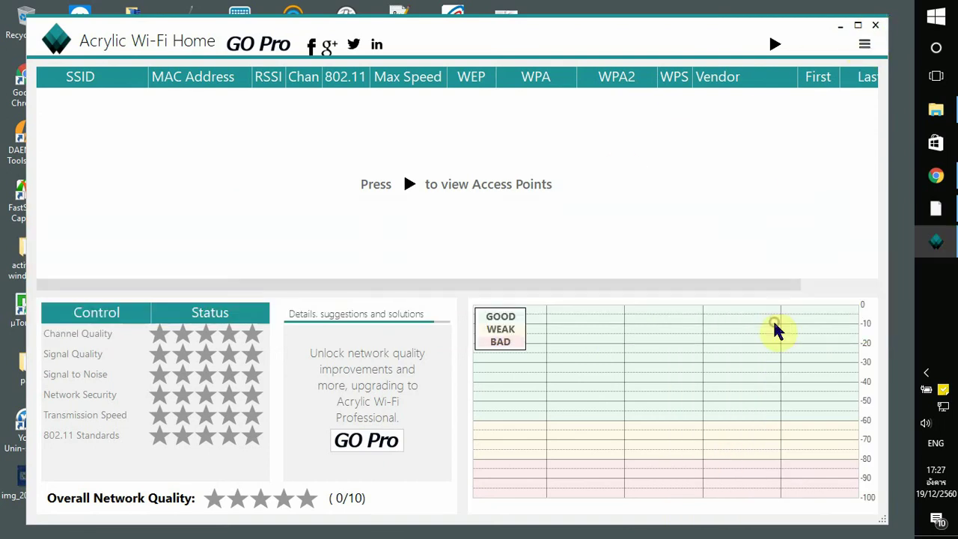
pyautogui.click(874, 26)
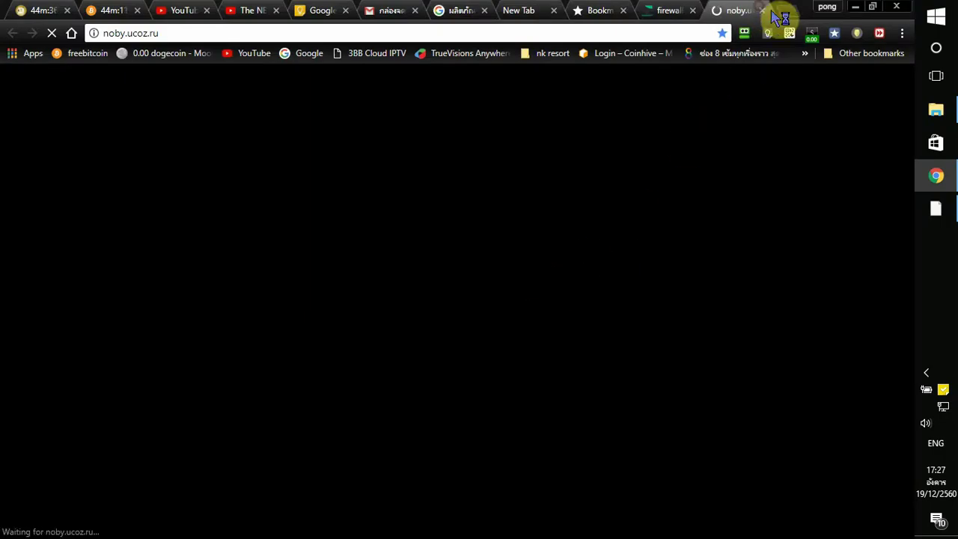
pyautogui.click(762, 11)
pyautogui.click(855, 6)
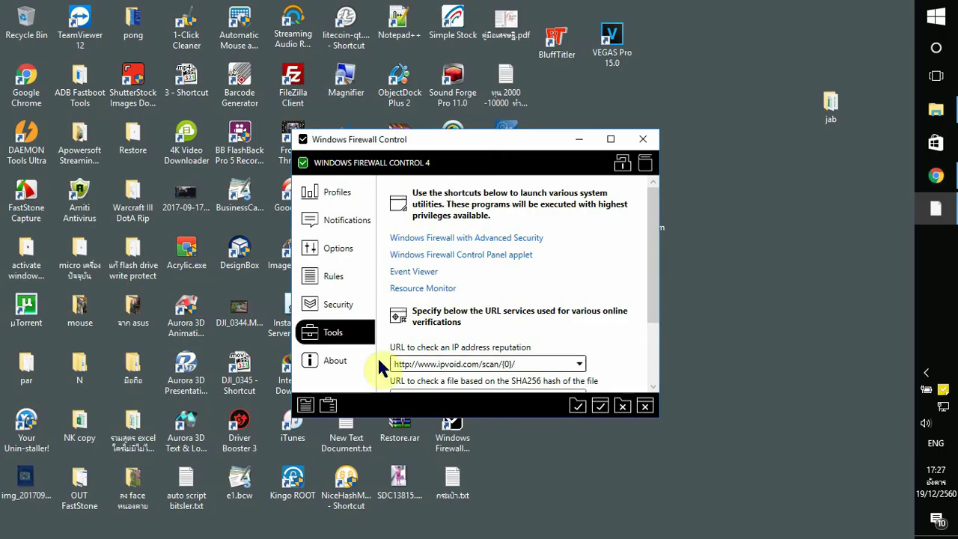
# View the program's version and activation status, and display the notification mode settings.
pyautogui.click(336, 362)
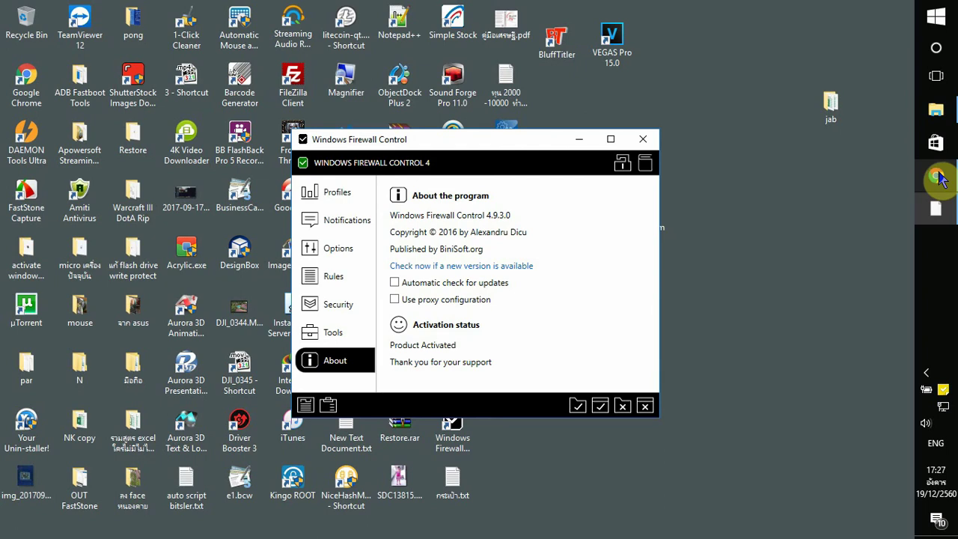
pyautogui.moveTo(940, 178)
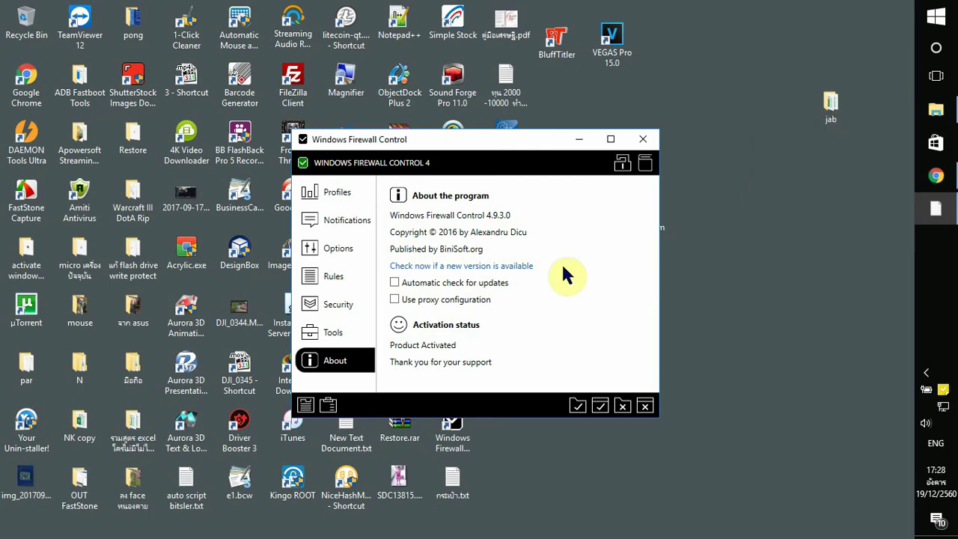
pyautogui.click(350, 224)
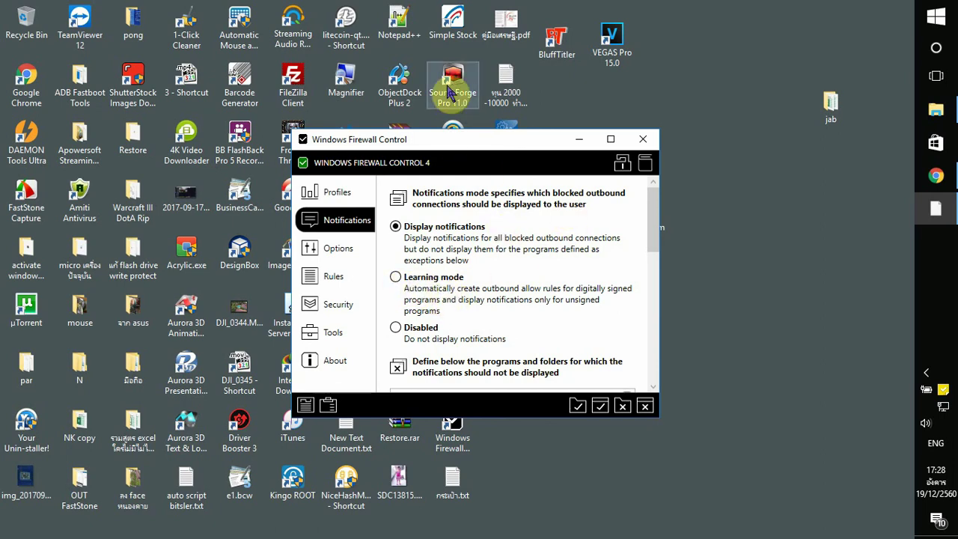
# Launch VEGAS Pro 15.0, always allow mdnsresponder.exe and always block vegas150.exe in the connection notifications, and close VEGAS Pro.
pyautogui.moveTo(386, 528)
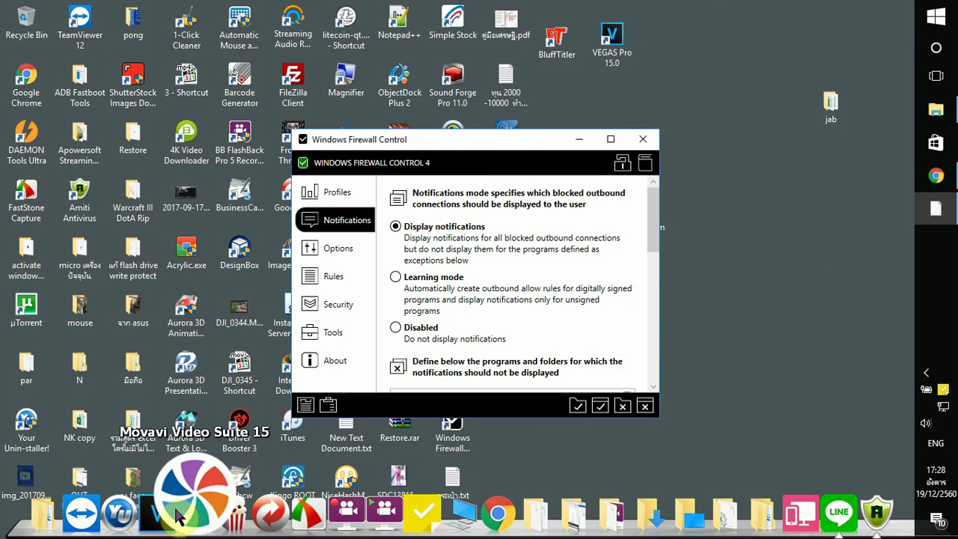
pyautogui.click(158, 513)
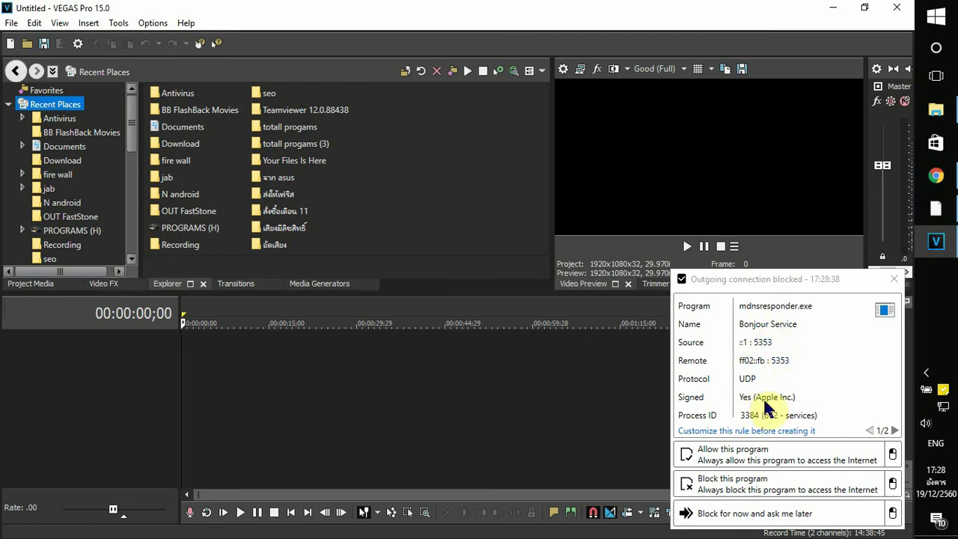
pyautogui.click(732, 459)
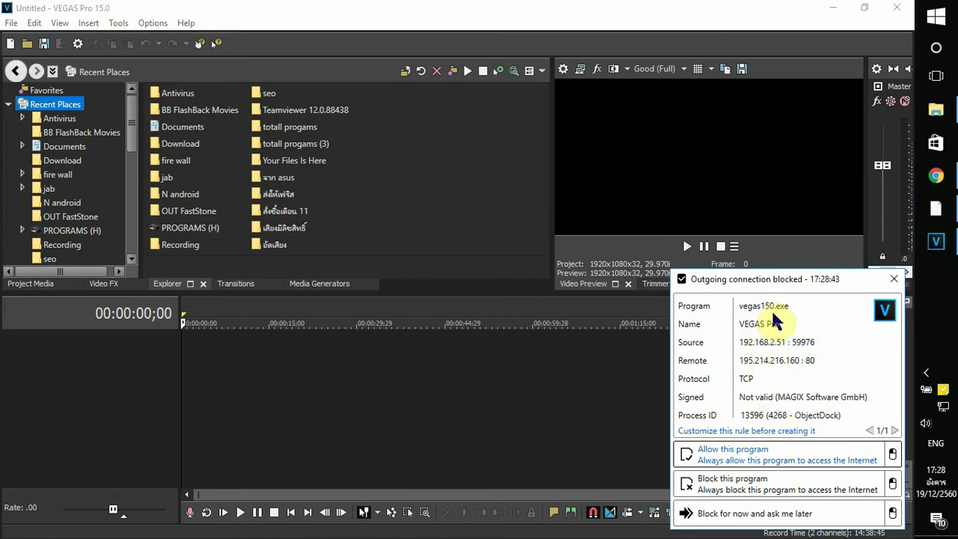
pyautogui.click(729, 485)
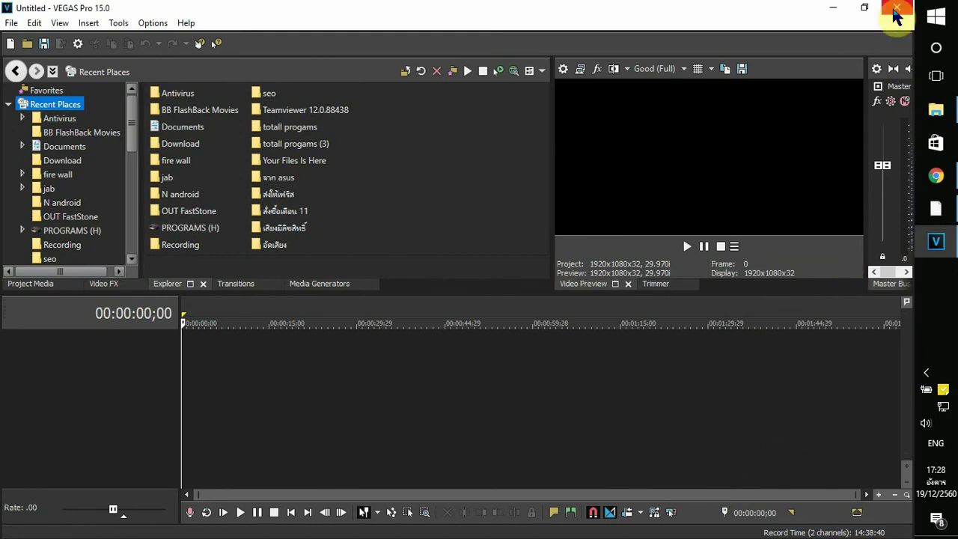
pyautogui.click(897, 10)
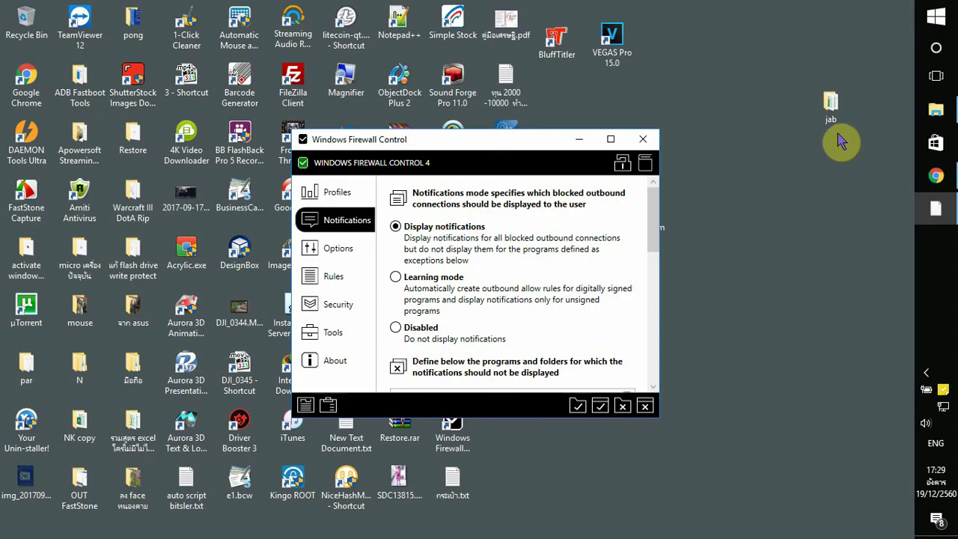
# Check the new VEGAS Pro, Bonjour Service and Acrylic rules in the Rules Panel, and close the panel.
pyautogui.click(307, 406)
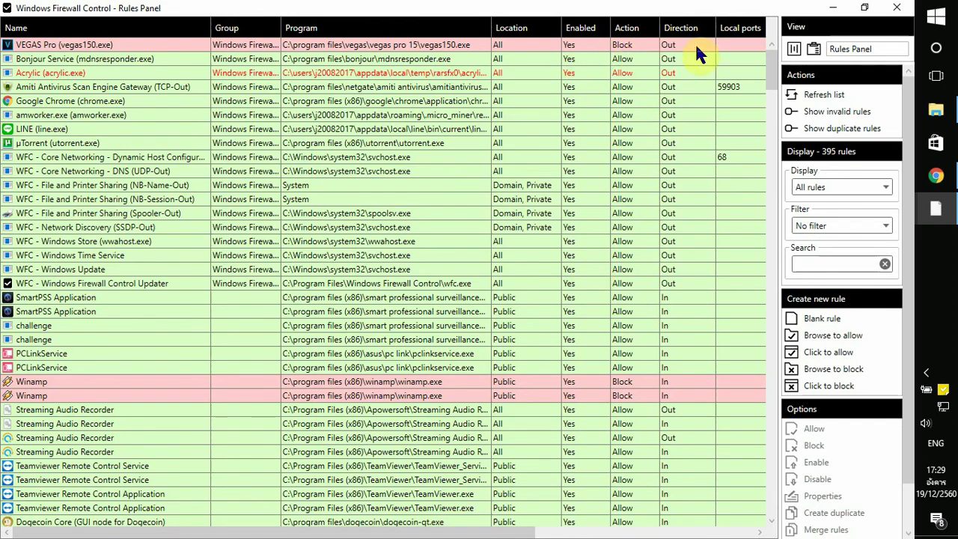
pyautogui.click(896, 7)
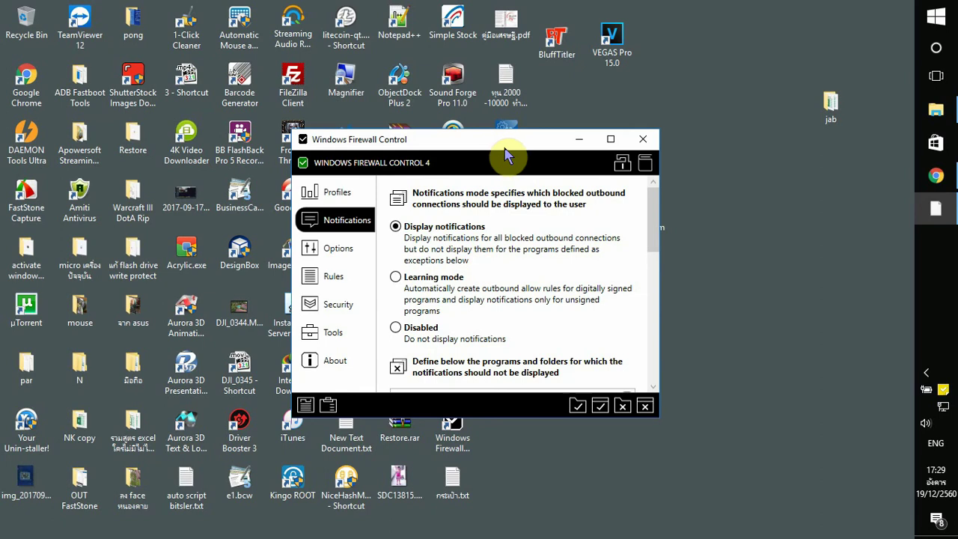
# Review the About page's activation status once more and close the Windows Firewall Control window.
pyautogui.moveTo(506, 141); pyautogui.dragTo(506, 128)
pyautogui.click(335, 347)
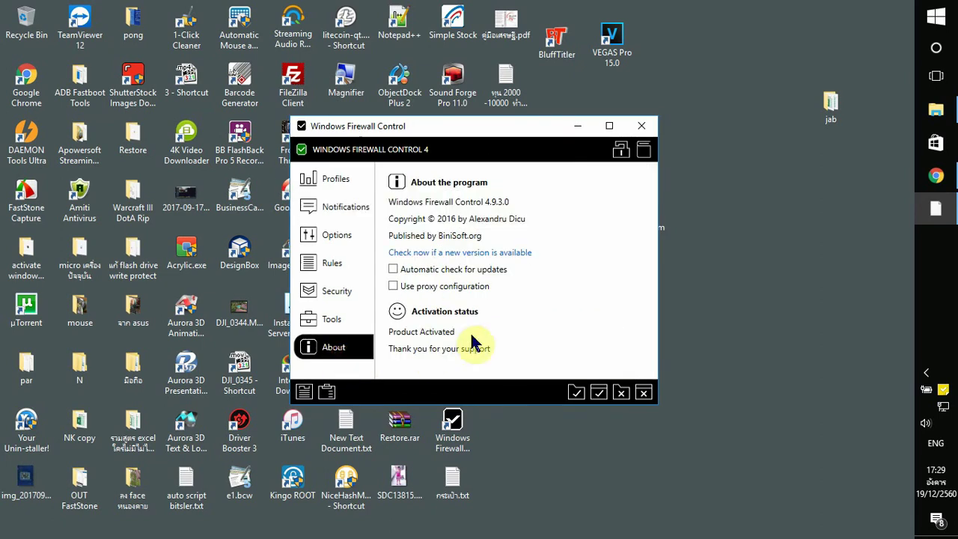
pyautogui.click(641, 126)
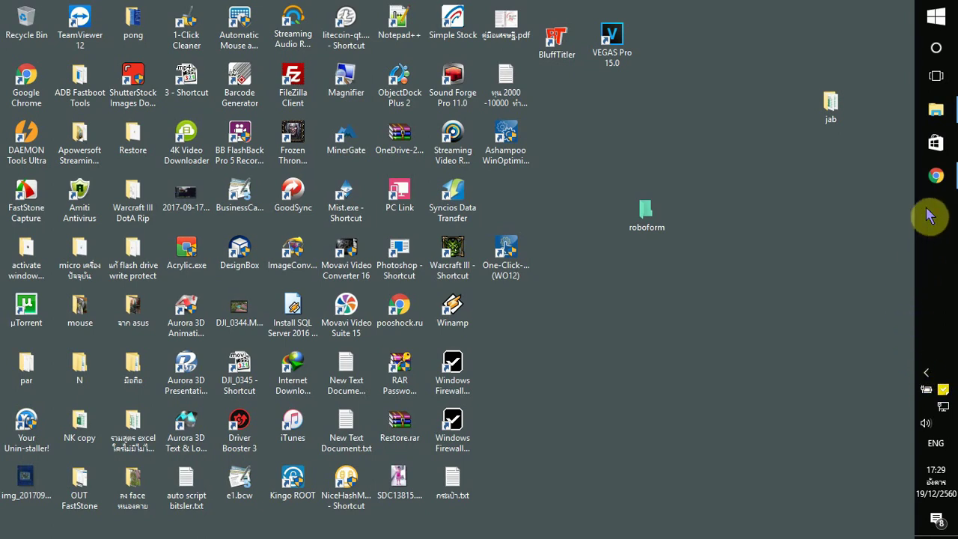
# Locate the Windows Firewall Control icon among the hidden system tray icons and collapse them again.
pyautogui.moveTo(939, 195)
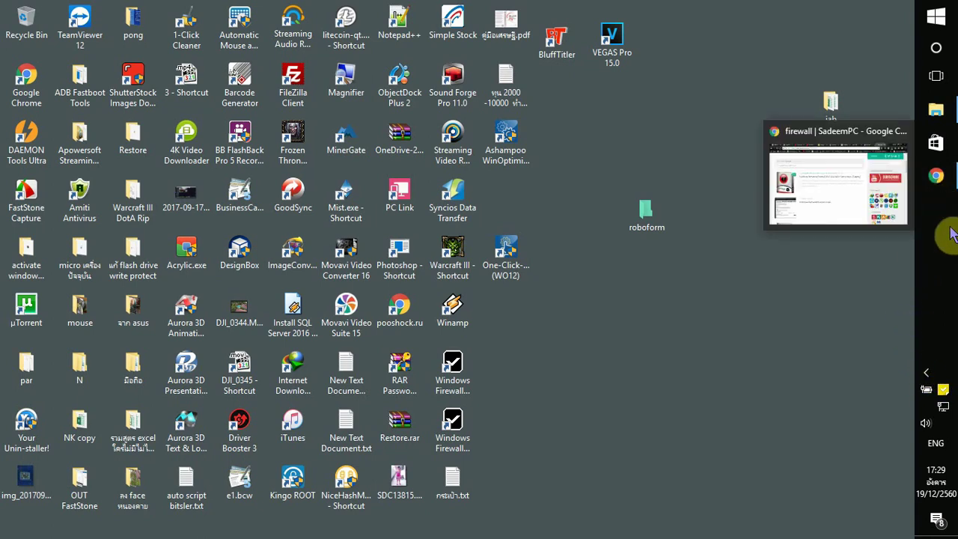
pyautogui.click(924, 374)
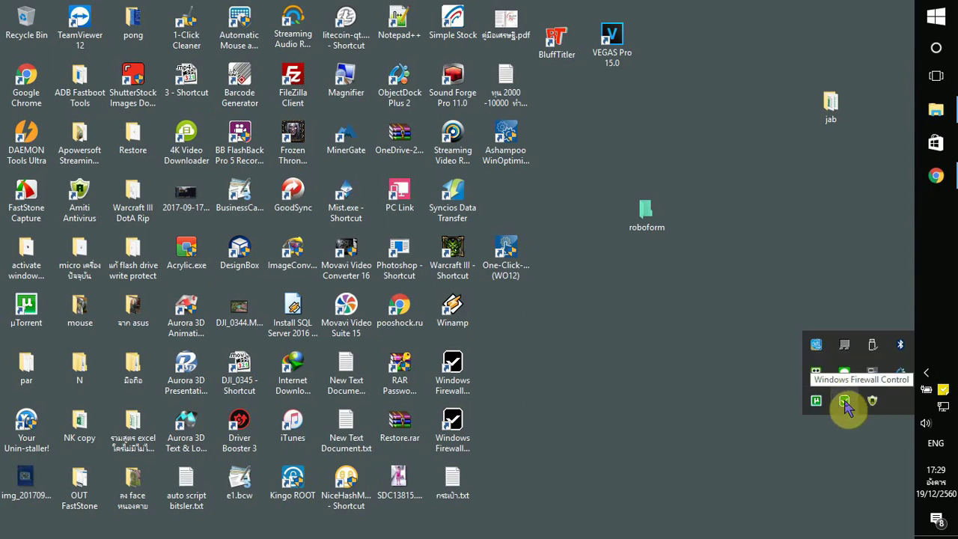
pyautogui.click(745, 385)
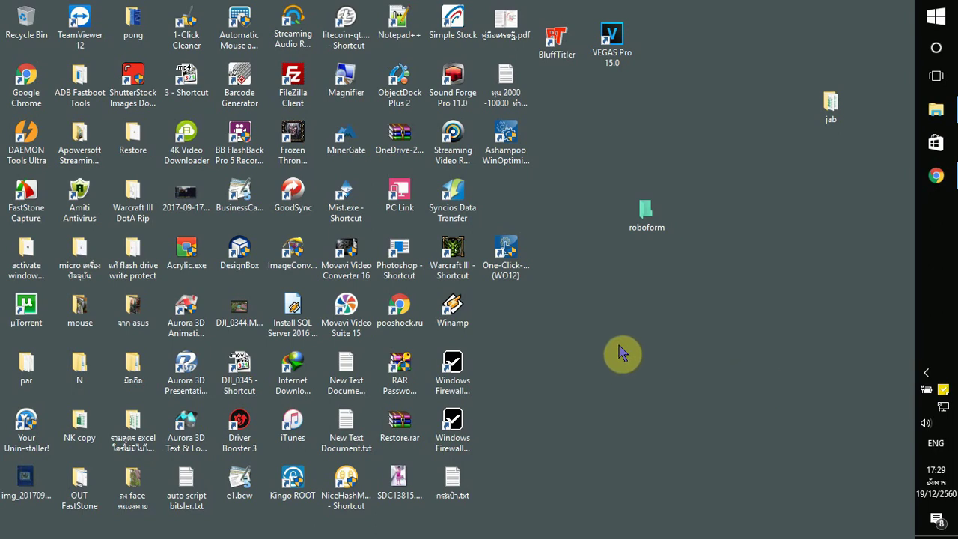